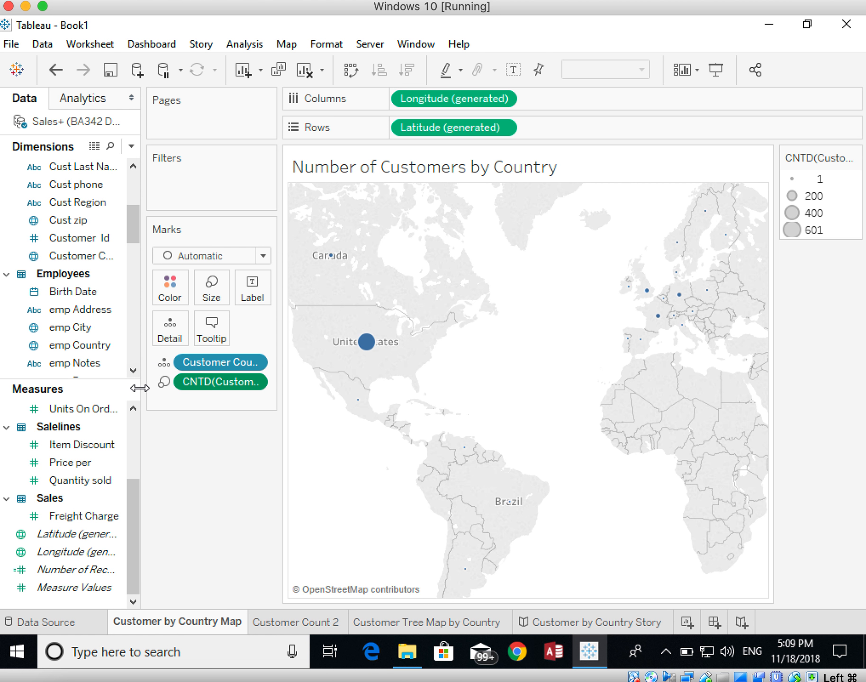
# Step: Widen the data pane and start a new calculated field named Gross Sales
pyautogui.moveTo(139, 387); pyautogui.dragTo(179, 386)
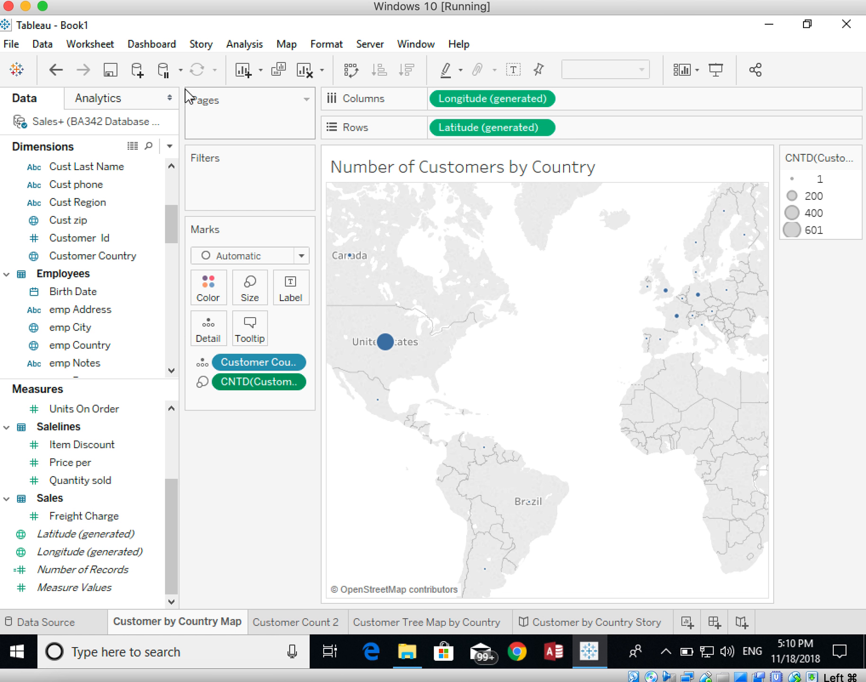
pyautogui.click(246, 45)
pyautogui.click(243, 45)
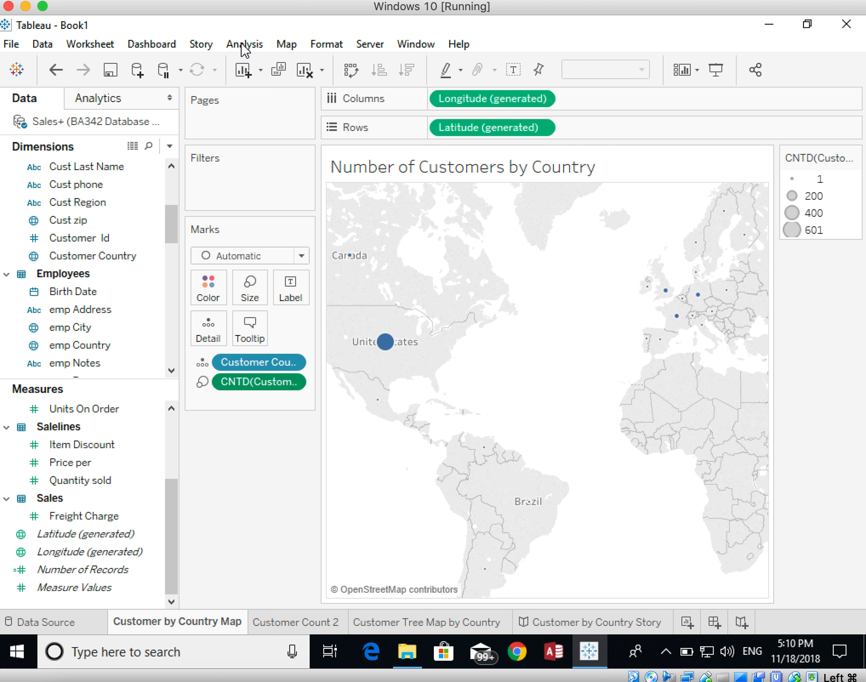
pyautogui.click(242, 45)
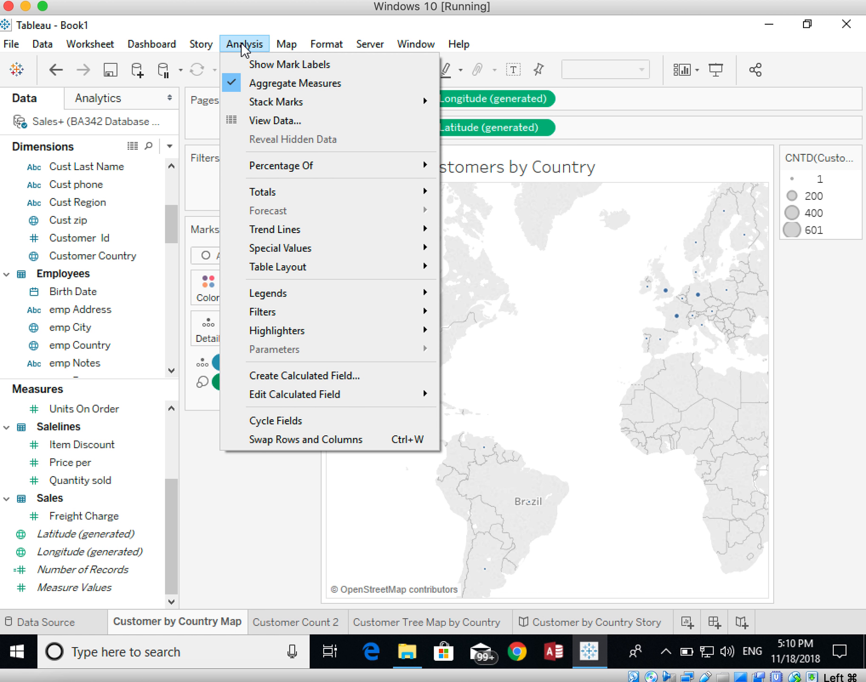
pyautogui.click(281, 377)
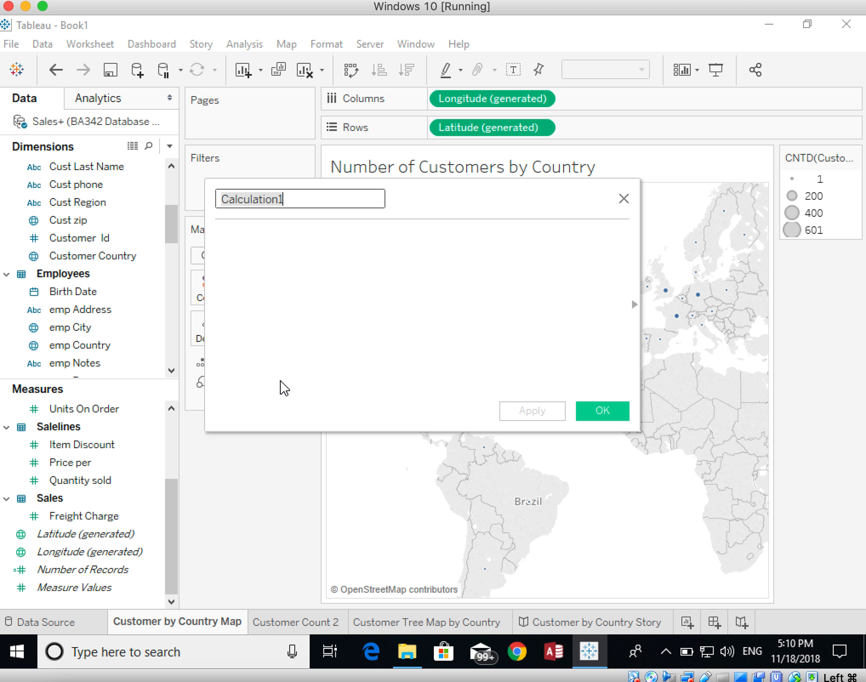
pyautogui.write('Go')
pyautogui.press('BackSpace')
pyautogui.write('ross Sales')
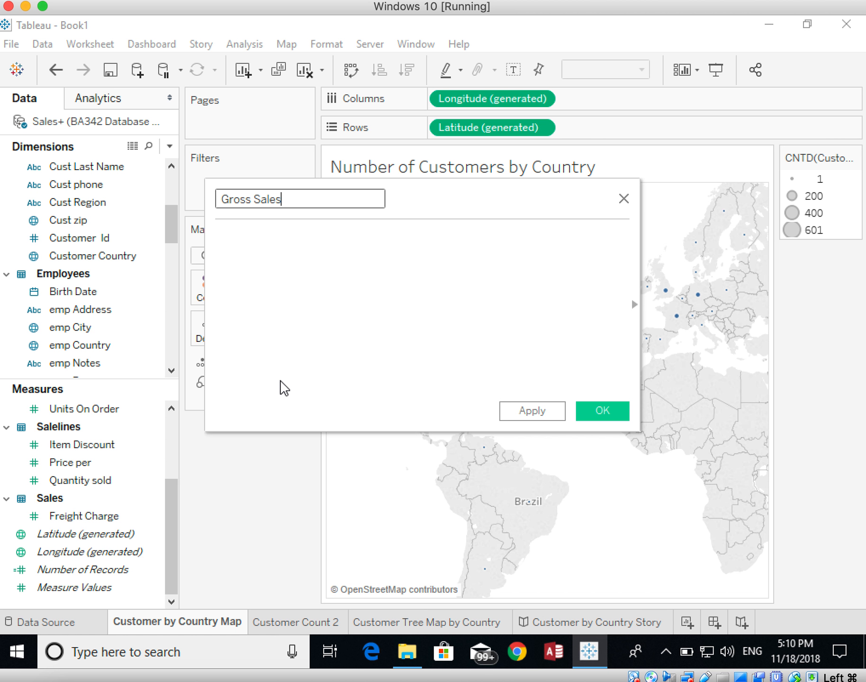
# Step: Define the Gross Sales formula as [Price per]*[Quantity sold] and save the calculated field
pyautogui.click(284, 309)
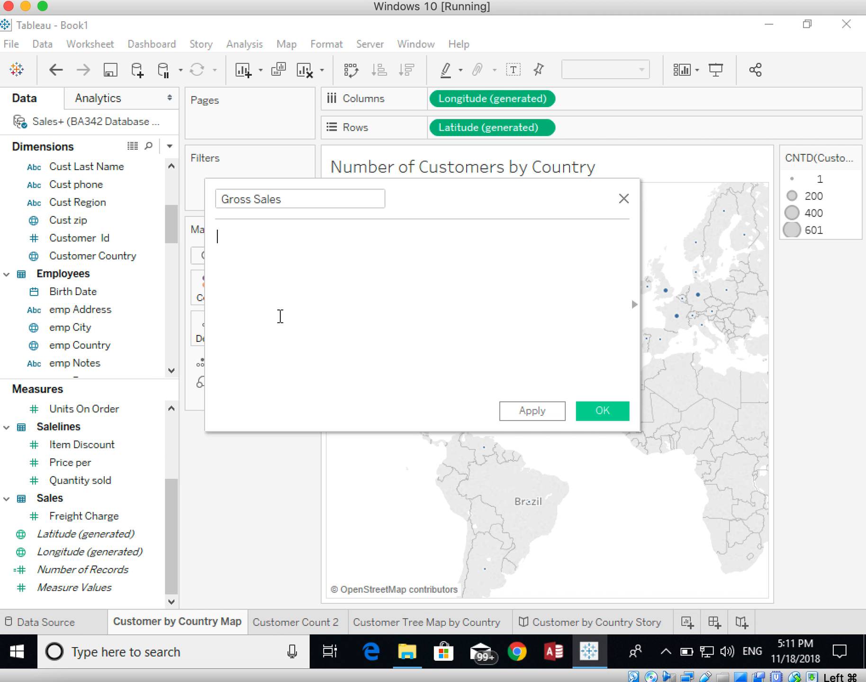
pyautogui.write('Pric')
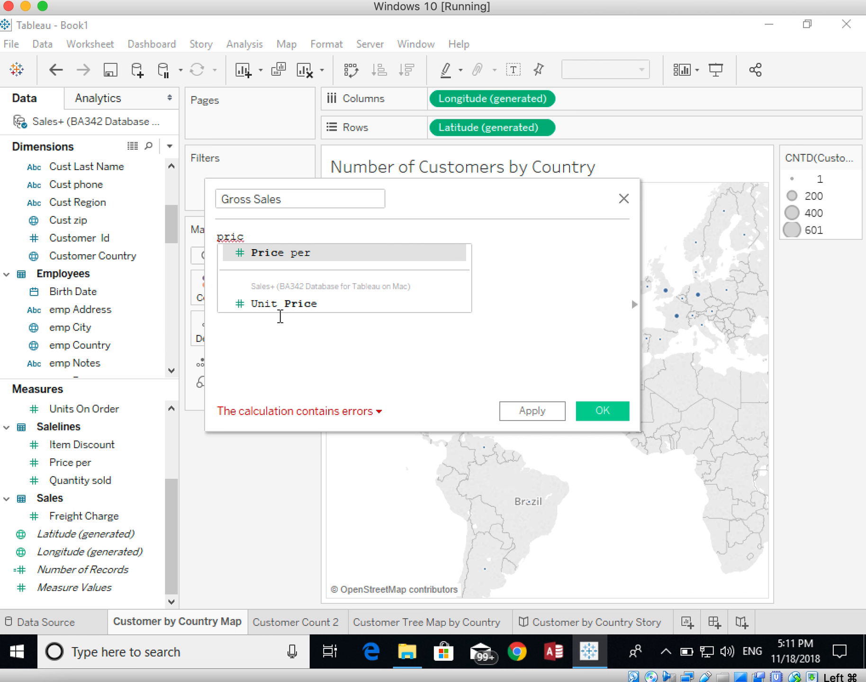
pyautogui.click(270, 256)
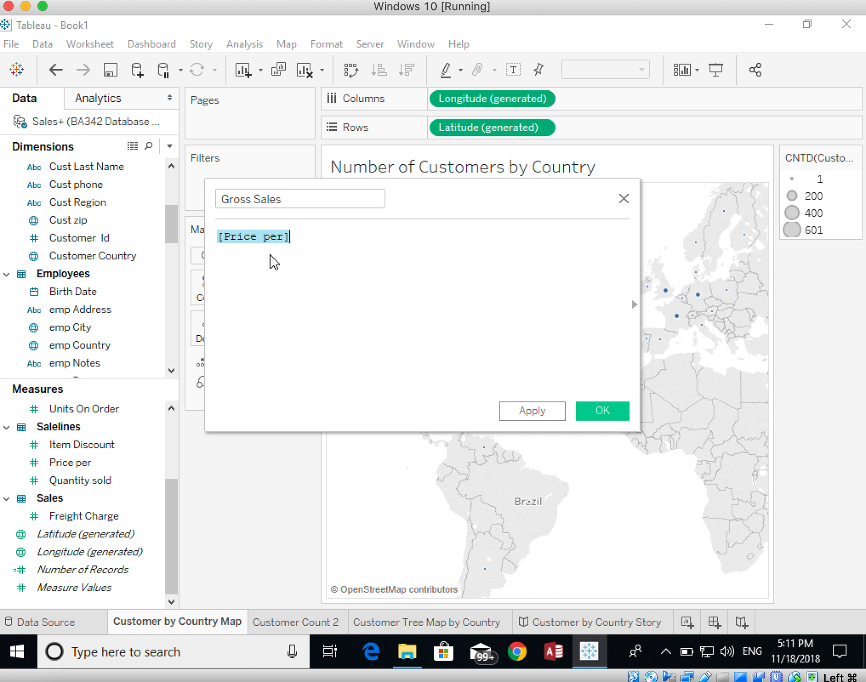
pyautogui.click(320, 238)
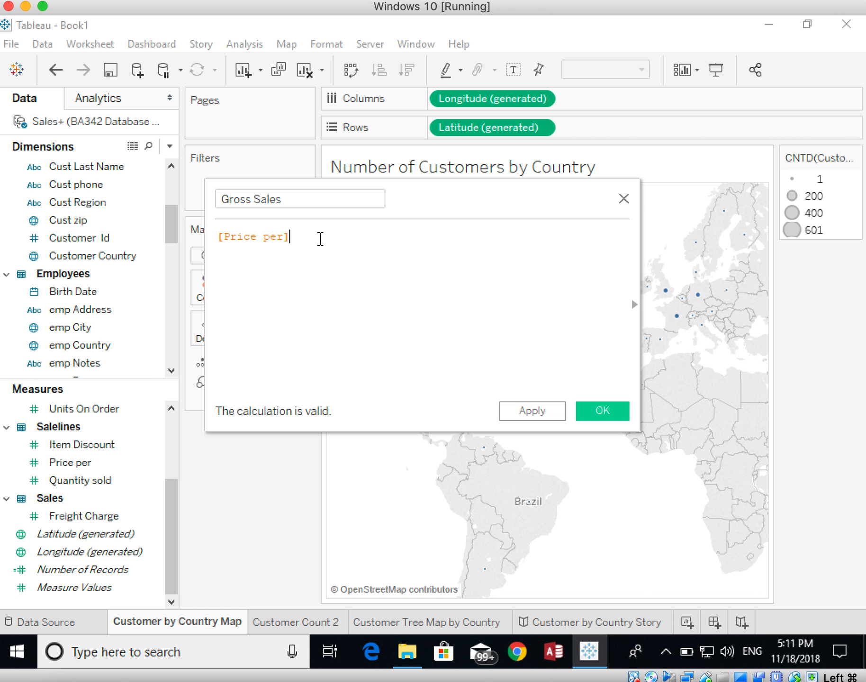
pyautogui.write('*')
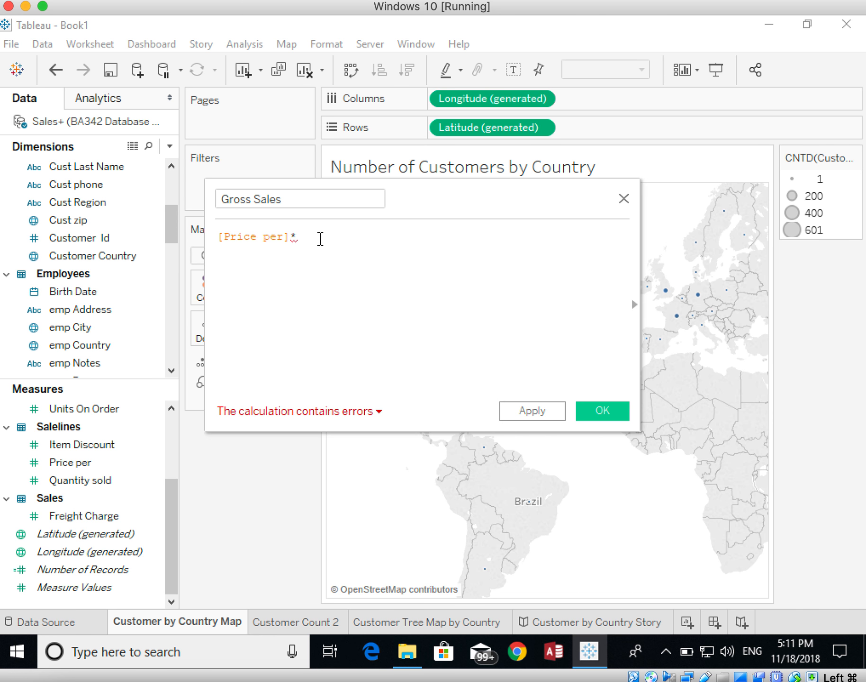
pyautogui.write('qu')
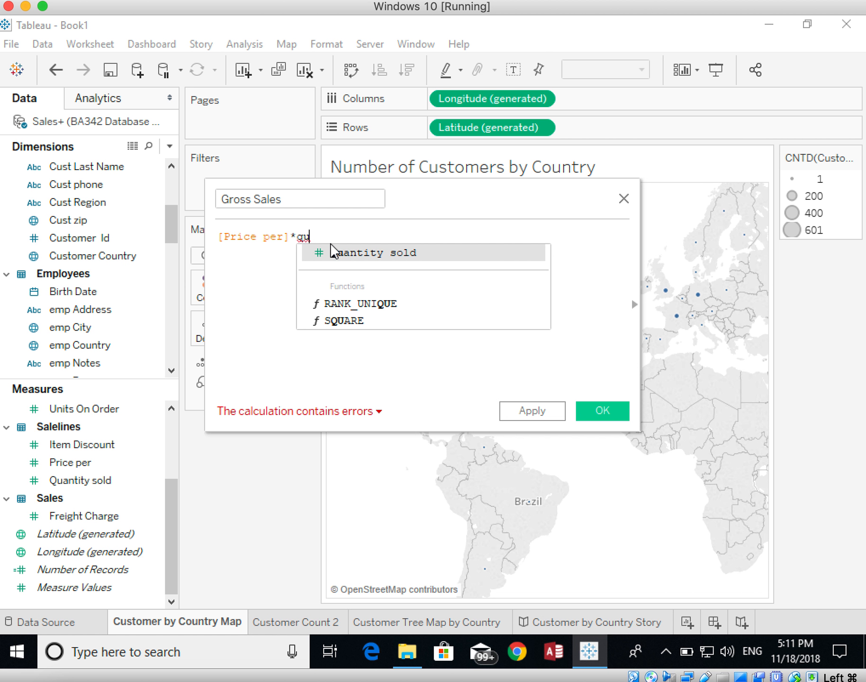
pyautogui.click(333, 251)
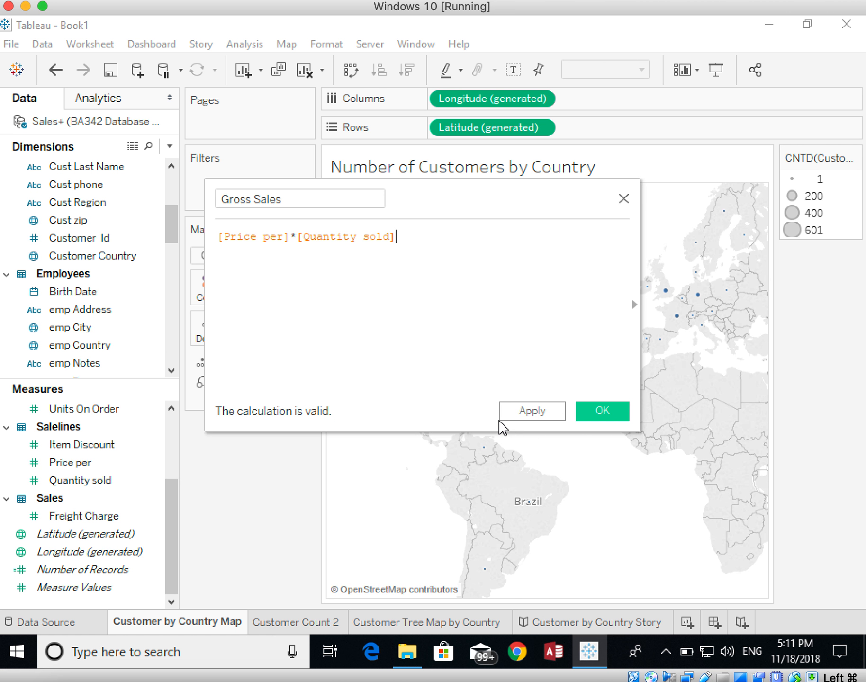
pyautogui.click(592, 418)
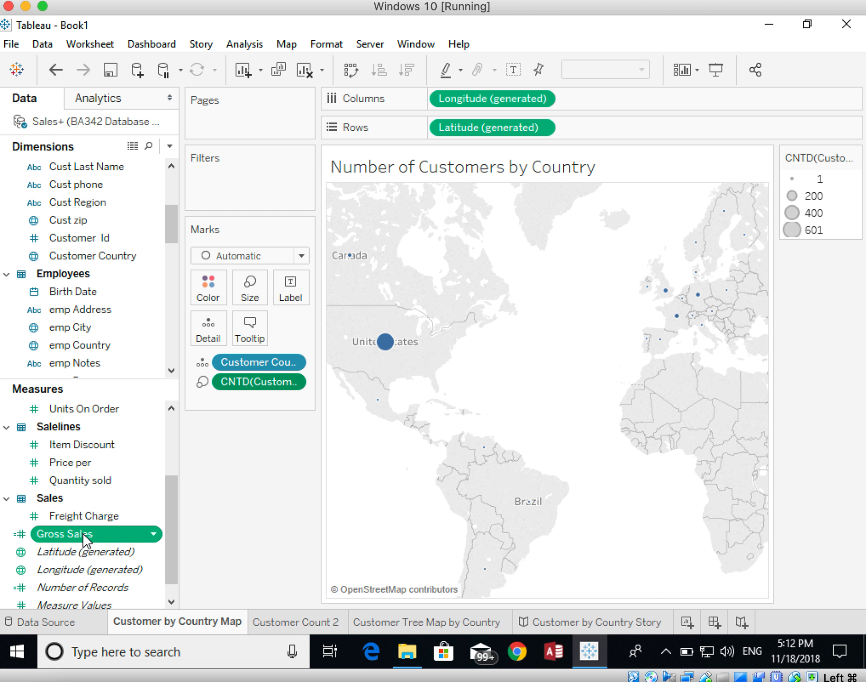
# Step: Start another calculated field and name it Net Sales
pyautogui.click(243, 46)
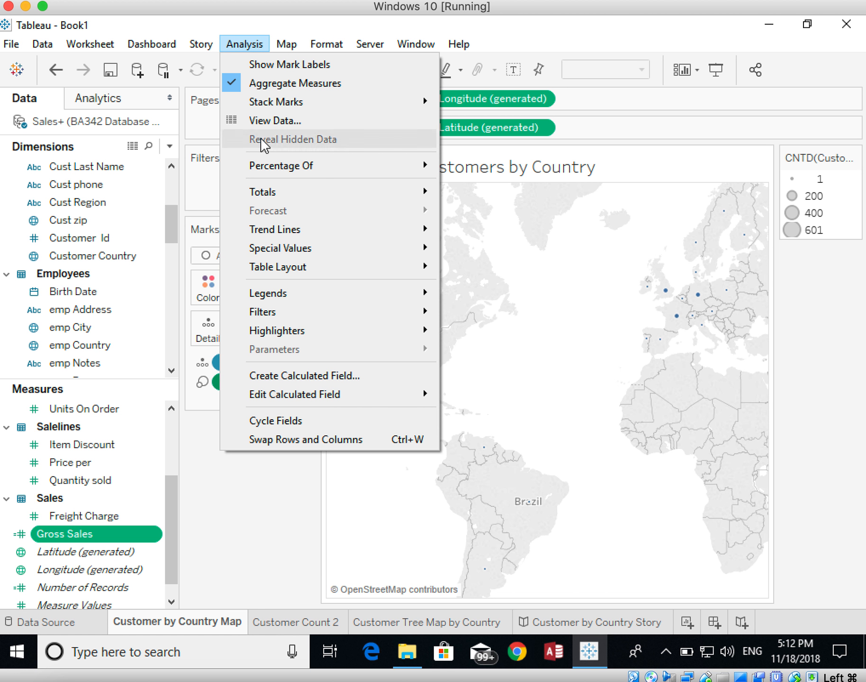
pyautogui.click(286, 375)
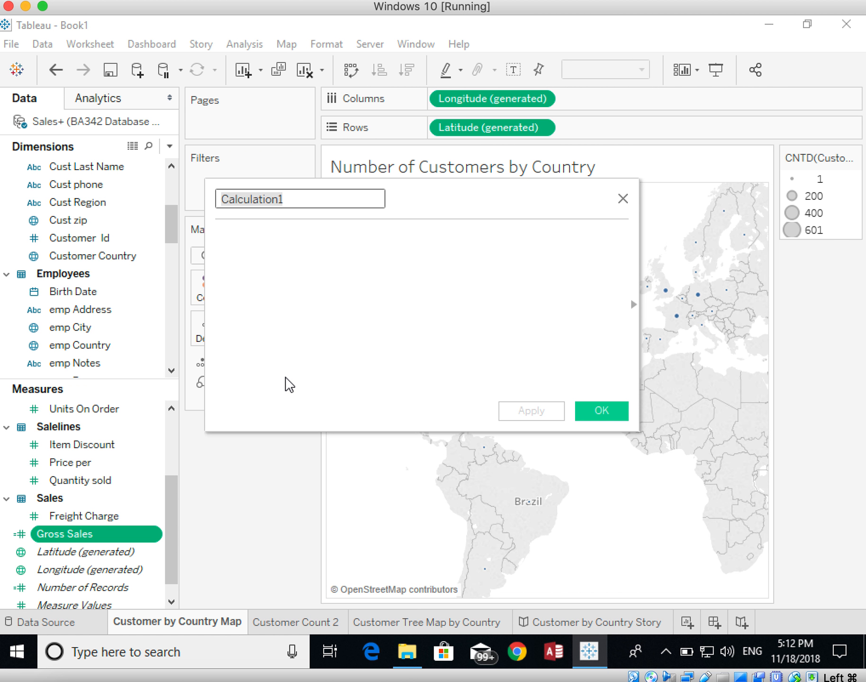
pyautogui.write('Ne')
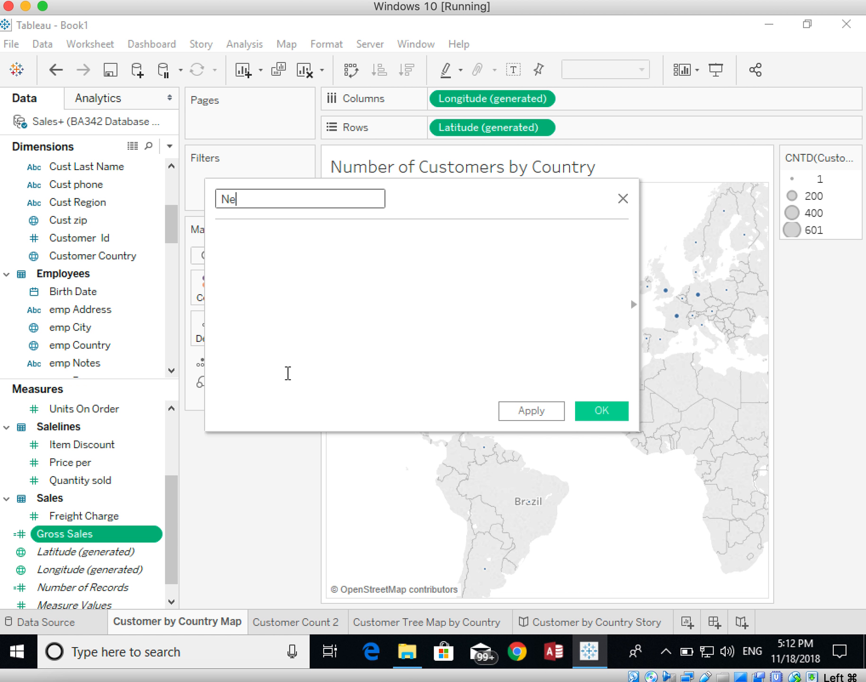
pyautogui.write('t Sales')
# Step: Define the Net Sales formula as [Price per]*[Quantity sold]*(1-[Item Discount]) and save the calculated field
pyautogui.click(346, 344)
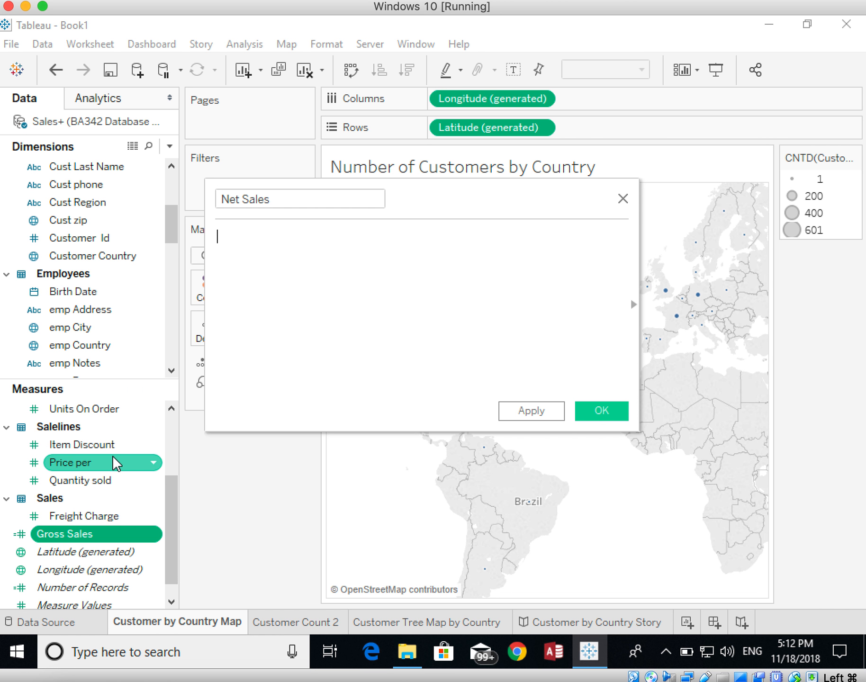
pyautogui.moveTo(59, 465); pyautogui.dragTo(282, 303)
pyautogui.write('*')
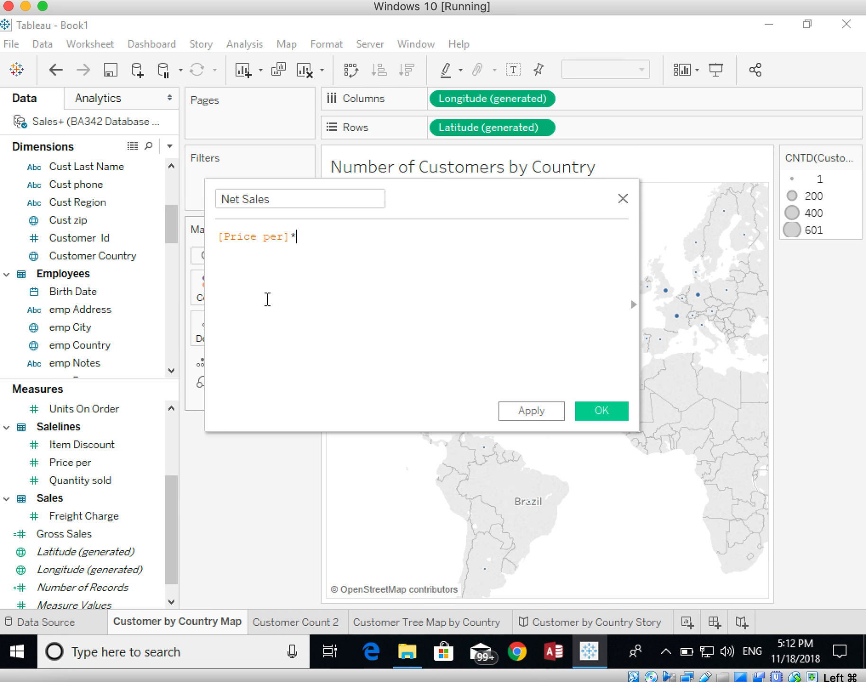
pyautogui.moveTo(56, 480); pyautogui.dragTo(380, 272)
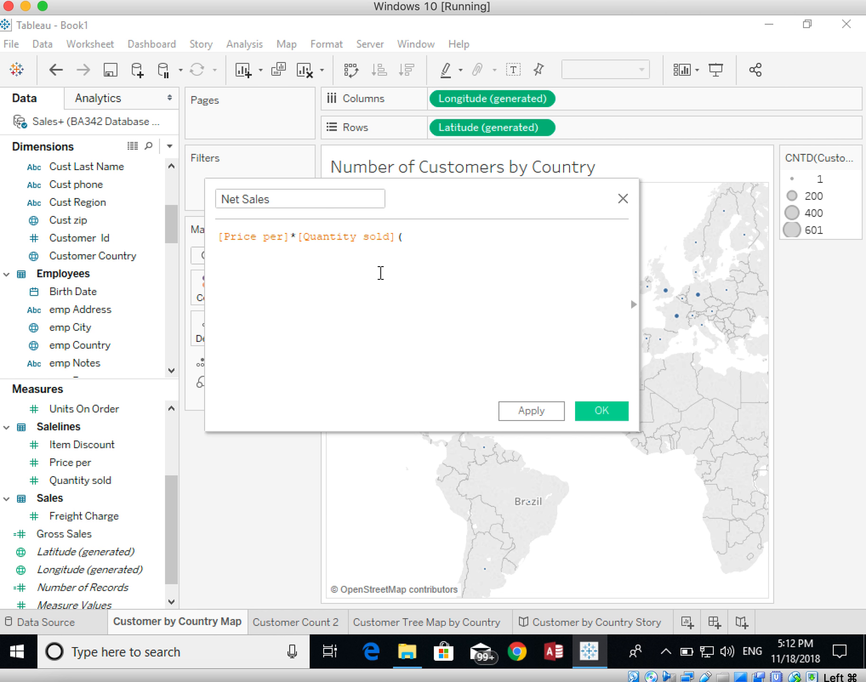
pyautogui.write('*(1-')
pyautogui.moveTo(84, 450); pyautogui.dragTo(466, 297)
pyautogui.write(')')
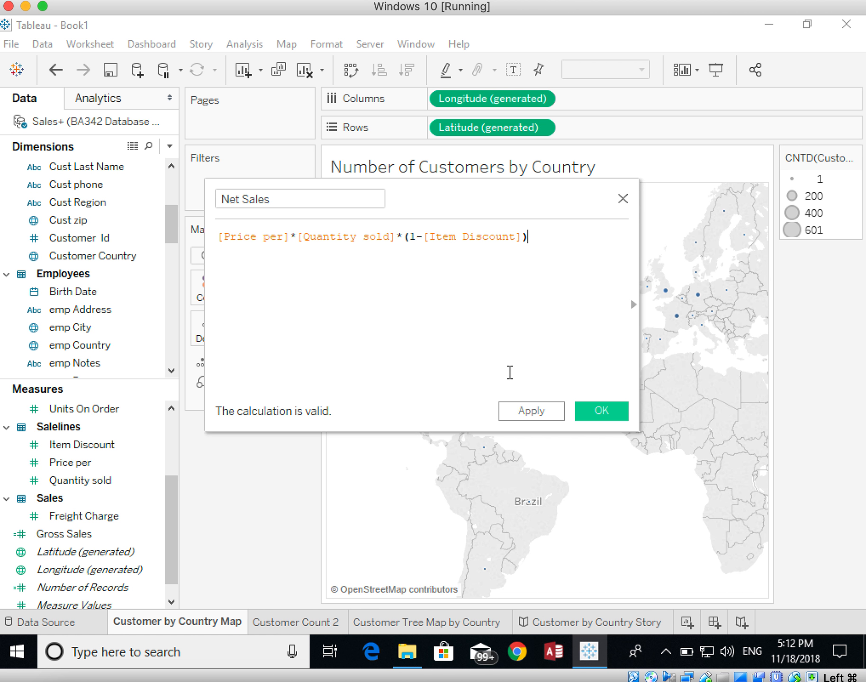
pyautogui.click(600, 410)
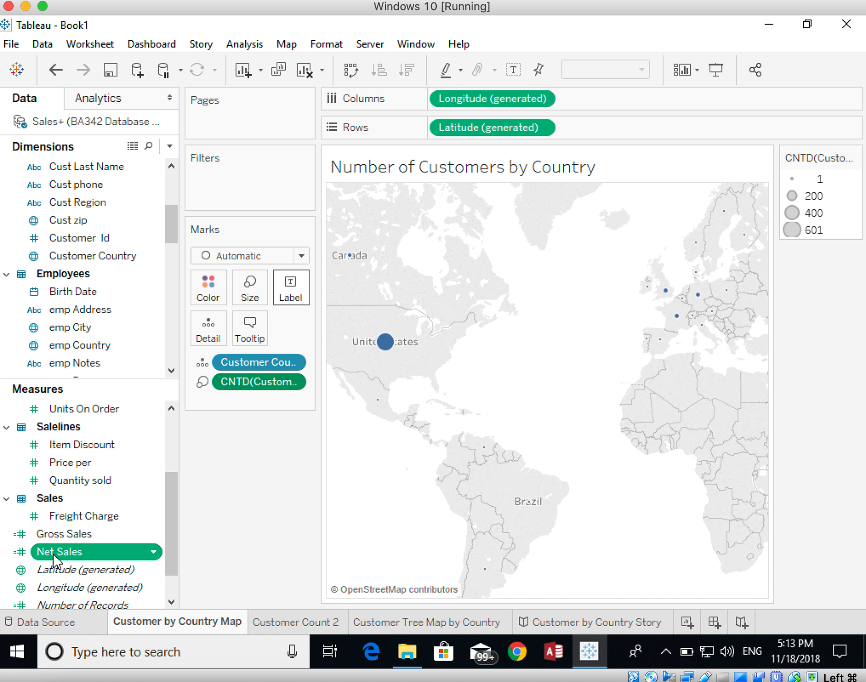
# Step: Start a third calculated field and name it Total Discounts
pyautogui.click(244, 44)
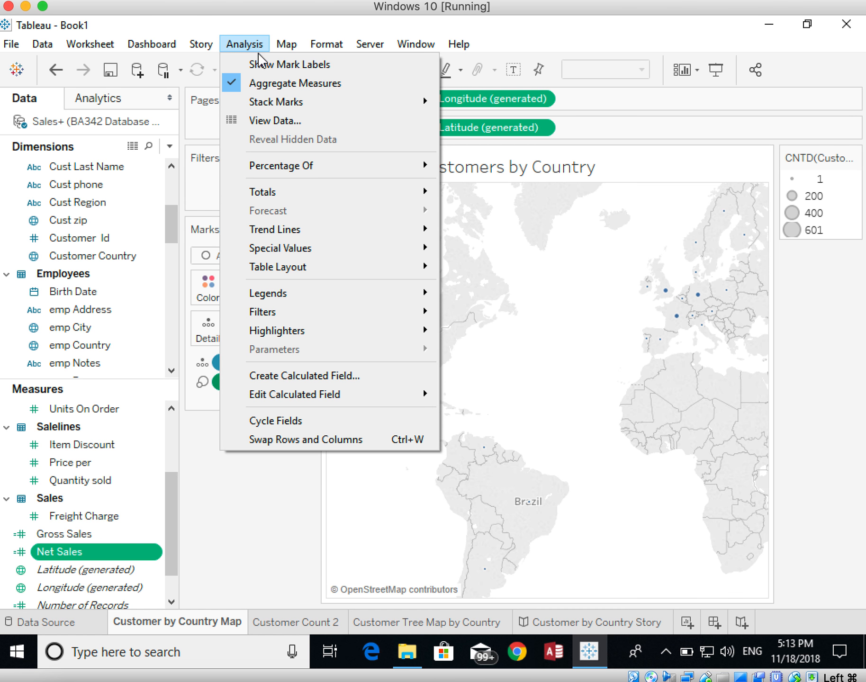
pyautogui.click(268, 375)
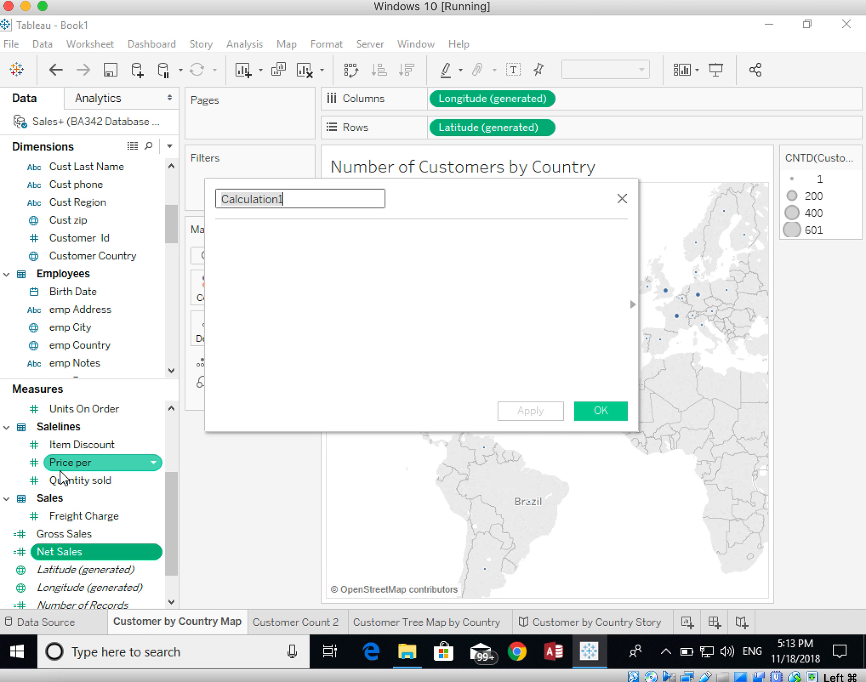
pyautogui.write('Dist')
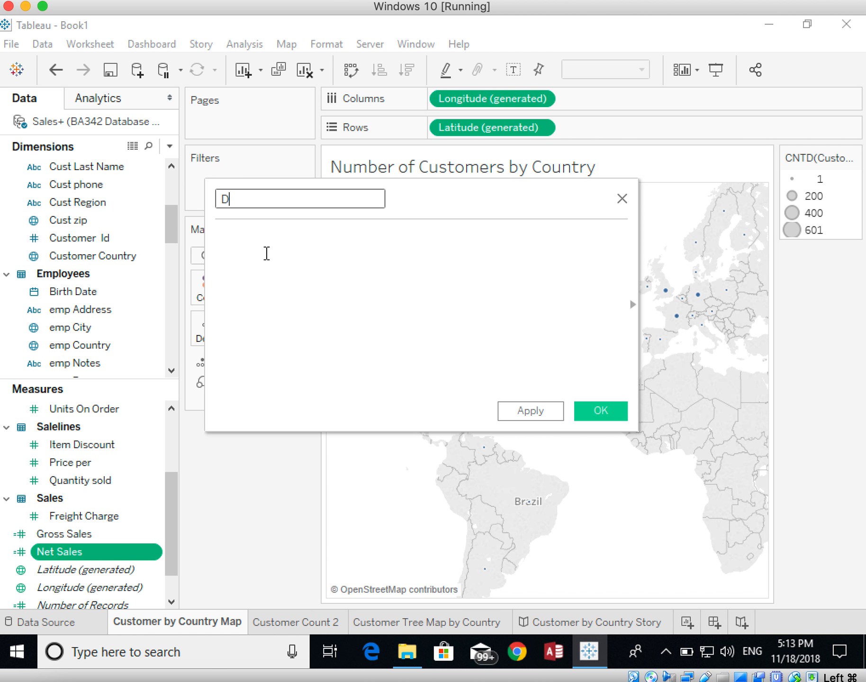
pyautogui.press('BackSpace')
pyautogui.press('BackSpace')
pyautogui.press('BackSpace')
pyautogui.press('BackSpace')
pyautogui.write('Total Discounts')
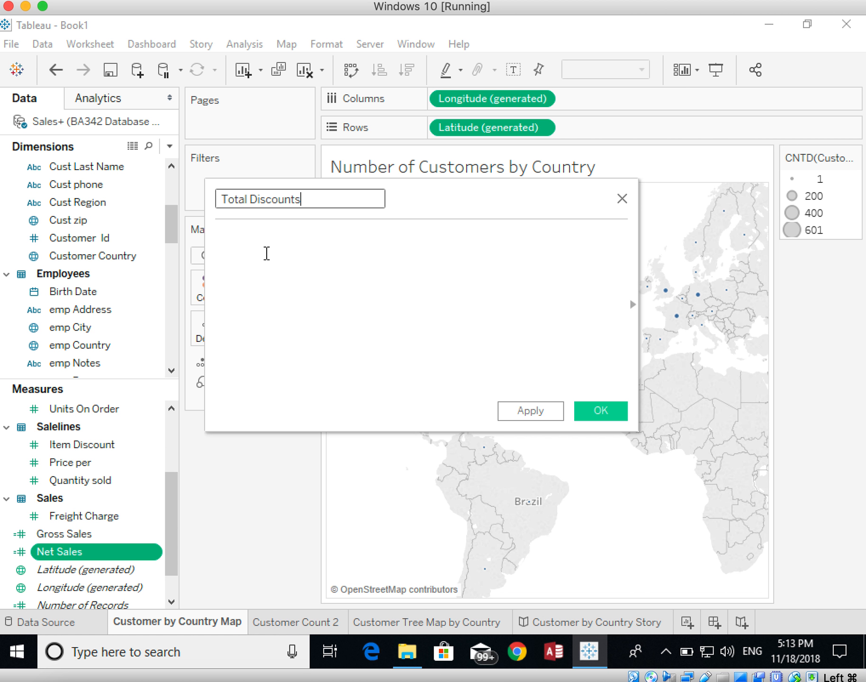
# Step: Define the Total Discounts formula as [Item Discount]*[Price per]*[Quantity sold] and save the calculated field
pyautogui.click(266, 253)
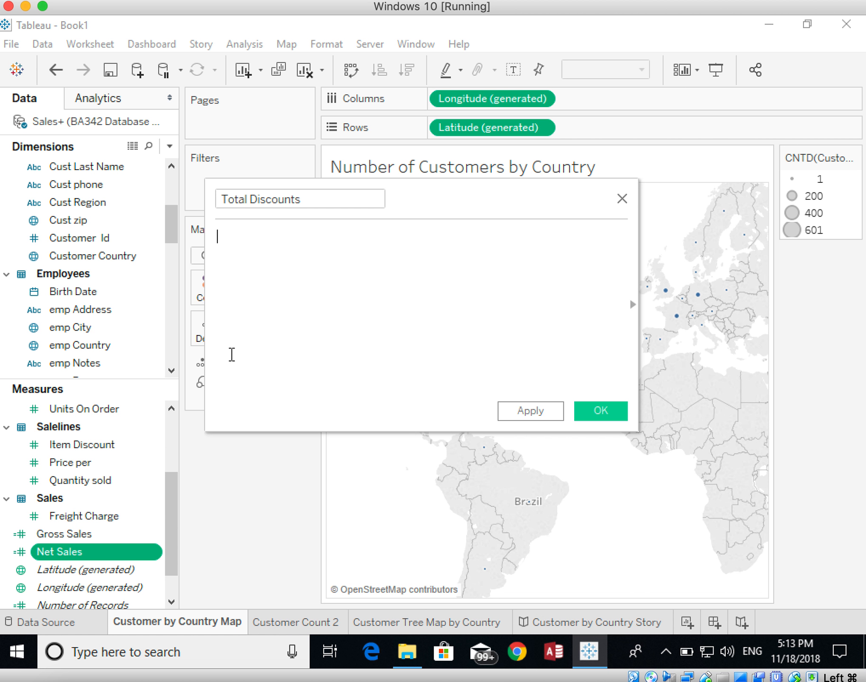
pyautogui.doubleClick(67, 444)
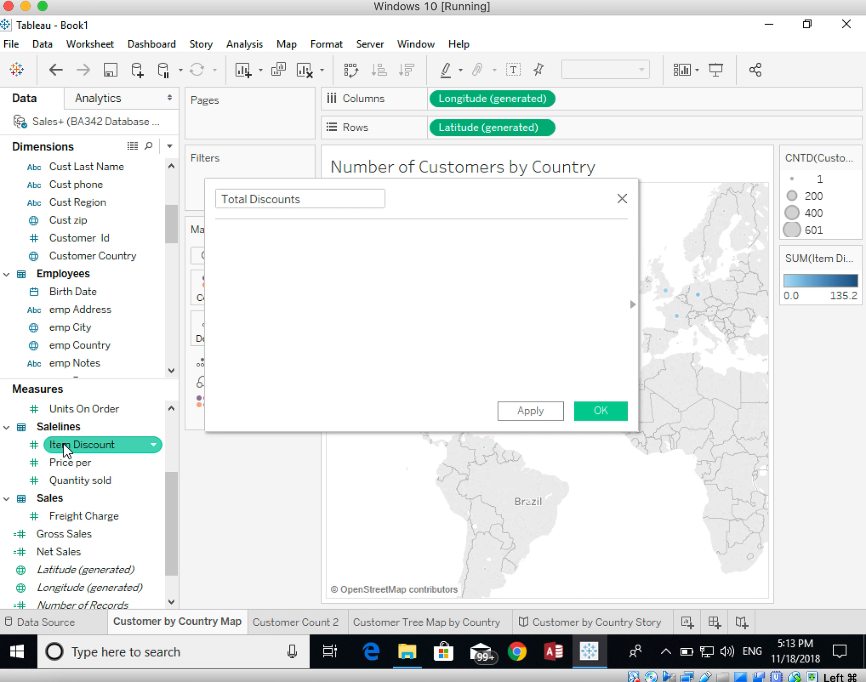
pyautogui.moveTo(64, 445); pyautogui.dragTo(256, 299)
pyautogui.write('*')
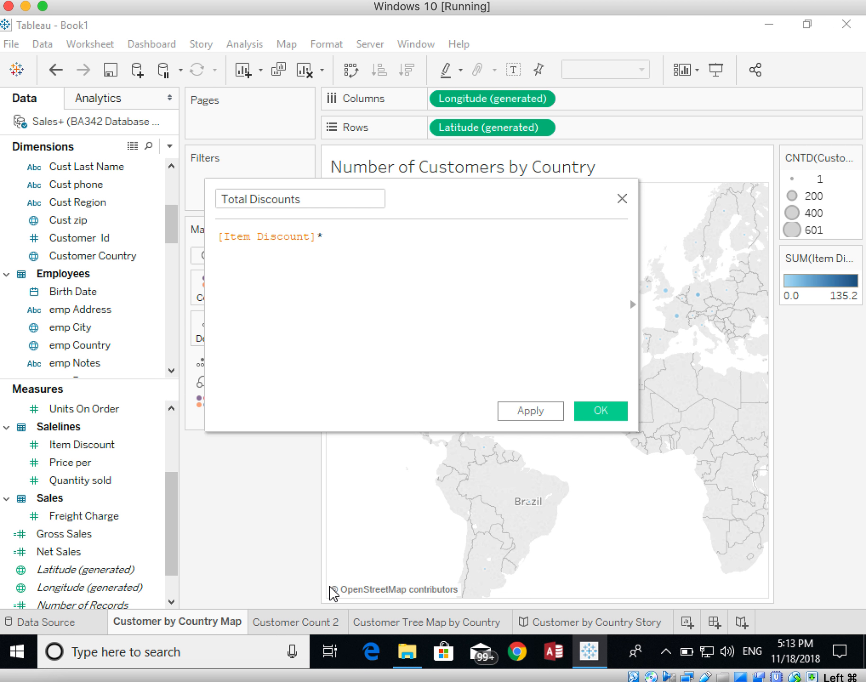
pyautogui.moveTo(78, 469); pyautogui.dragTo(345, 348)
pyautogui.write('*')
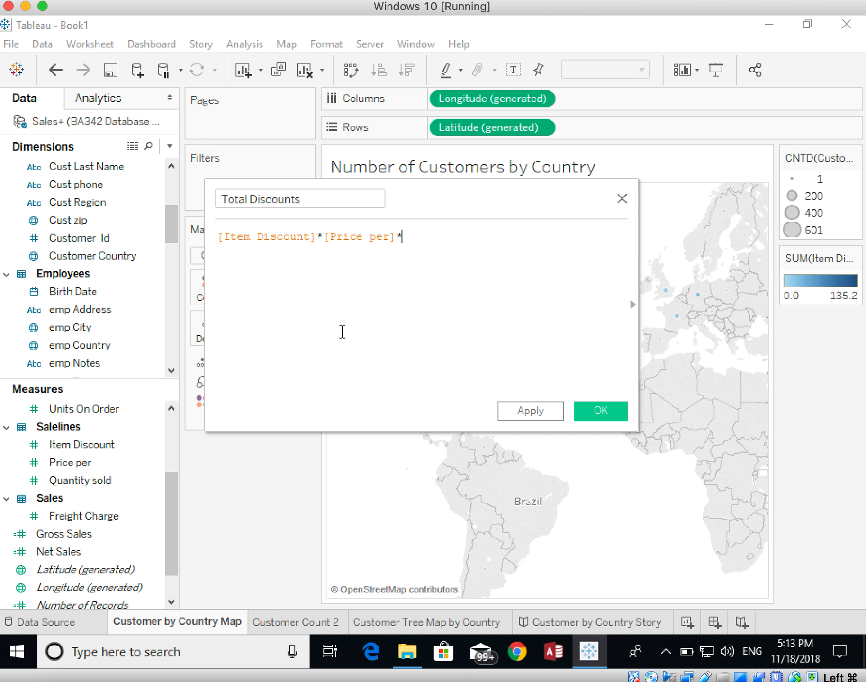
pyautogui.click(81, 482)
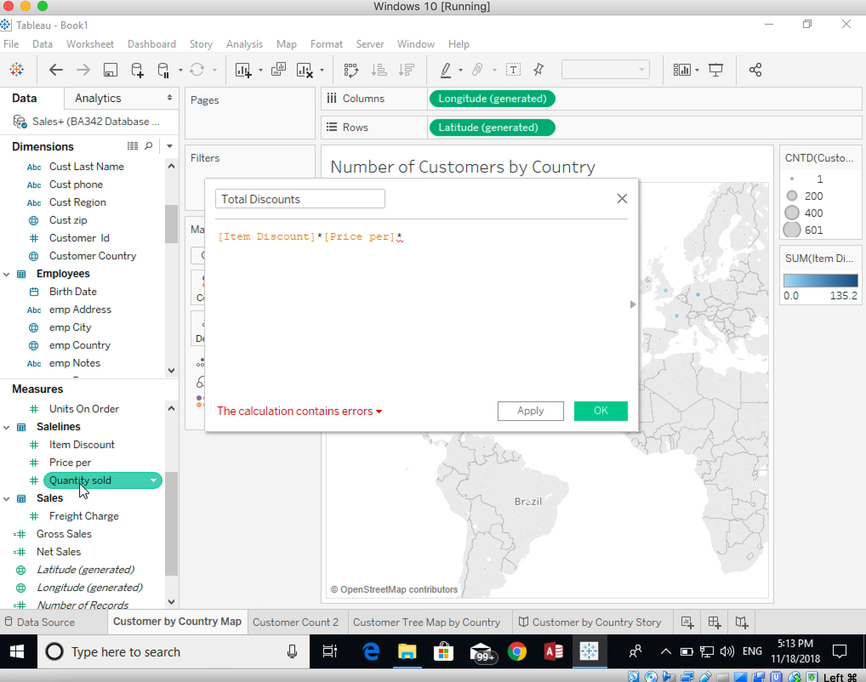
pyautogui.moveTo(81, 486); pyautogui.dragTo(417, 303)
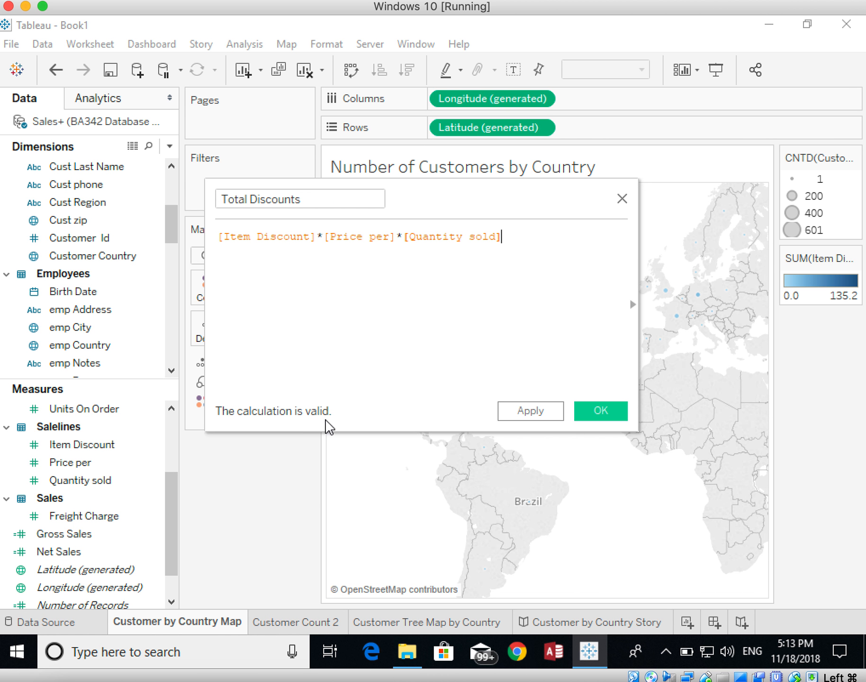
pyautogui.click(612, 413)
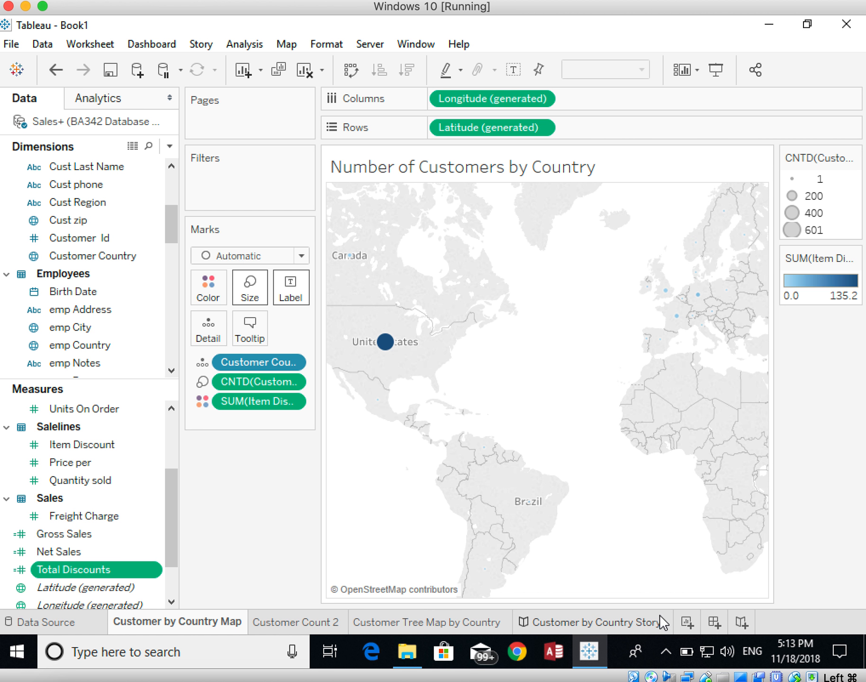
# Step: Create a new worksheet charting Gross Sales by country, with Customer Country as rows and Gross Sales as columns
pyautogui.click(687, 622)
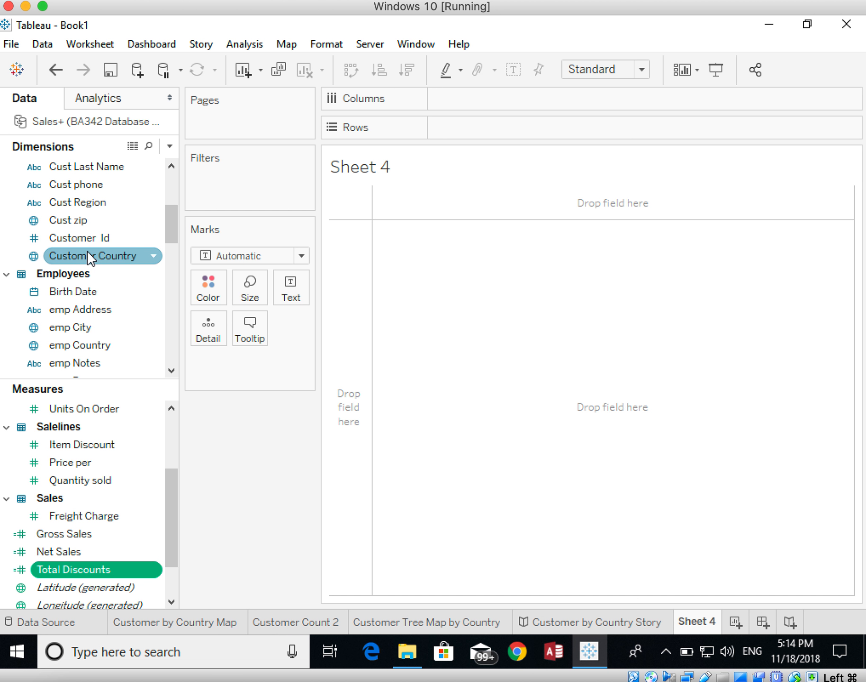
pyautogui.moveTo(87, 258); pyautogui.dragTo(457, 136)
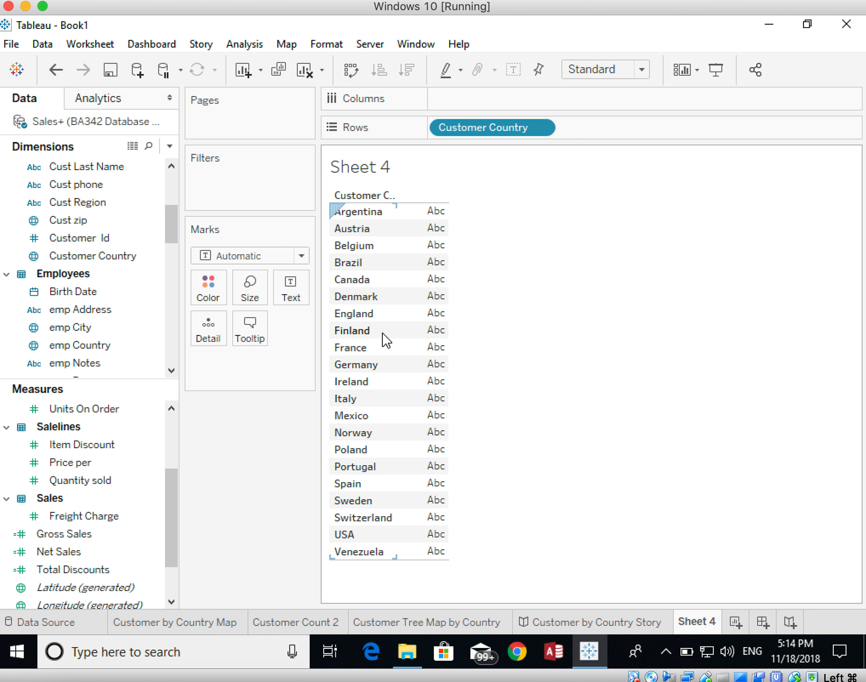
pyautogui.click(61, 538)
pyautogui.moveTo(62, 537); pyautogui.dragTo(457, 106)
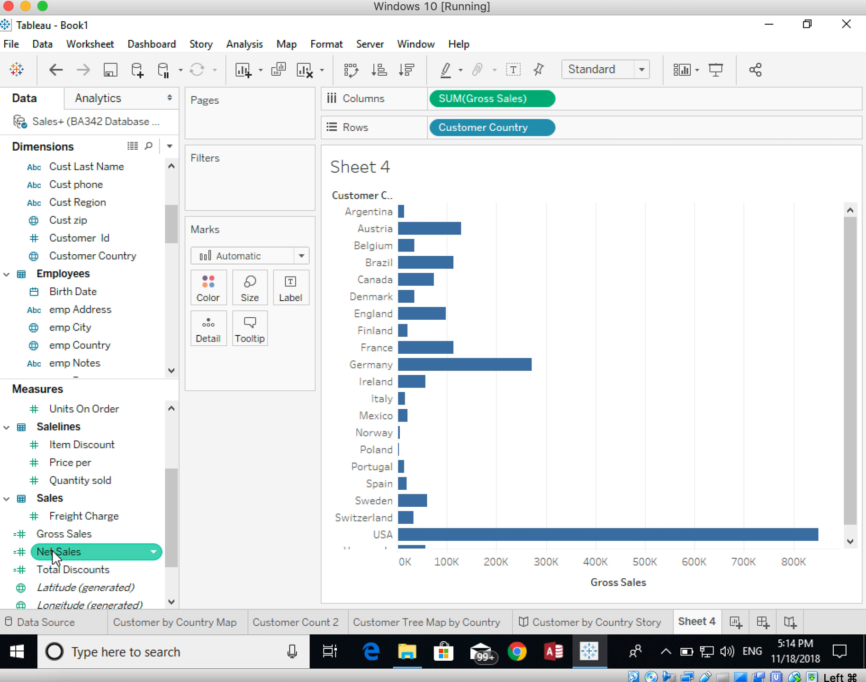
# Step: Add the Net Sales and Total Discounts measures to the columns after Gross Sales
pyautogui.moveTo(54, 549); pyautogui.dragTo(597, 106)
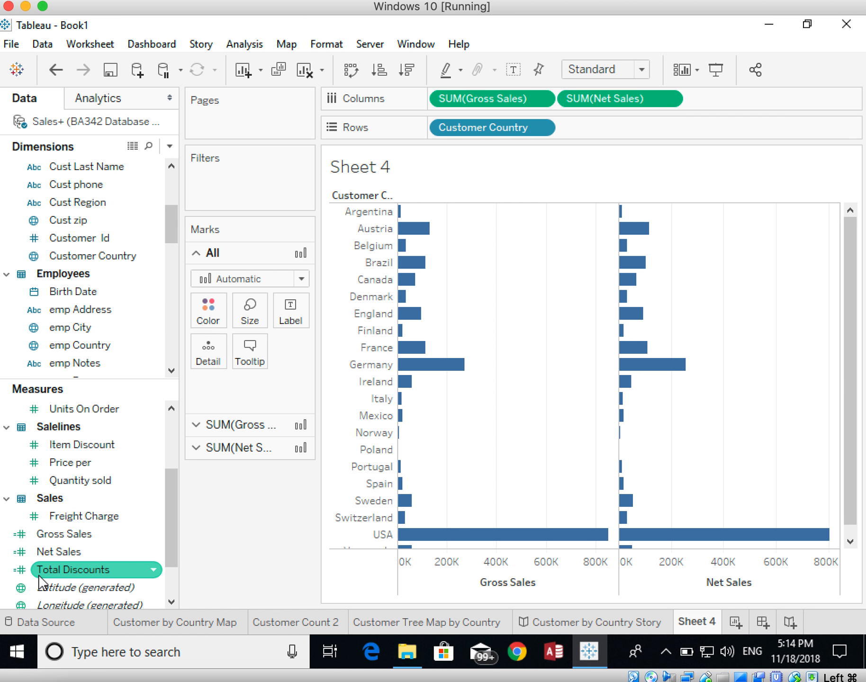
pyautogui.moveTo(40, 571); pyautogui.dragTo(685, 112)
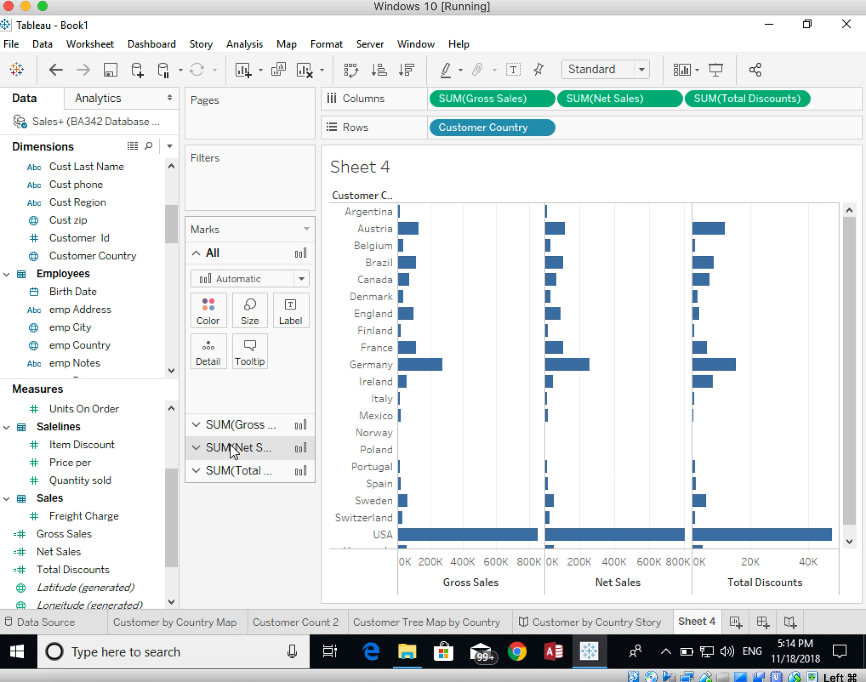
# Step: Add Sales Invoice ID from the Sales table to the columns, including all members
pyautogui.scroll(-1, 101, 464)
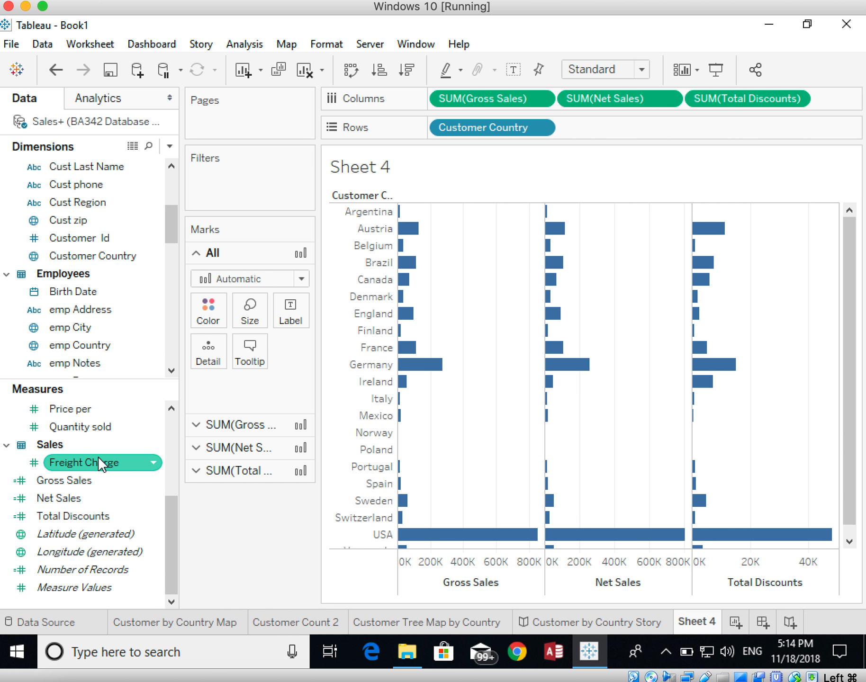
pyautogui.scroll(-1, 81, 332)
pyautogui.scroll(4, 81, 332)
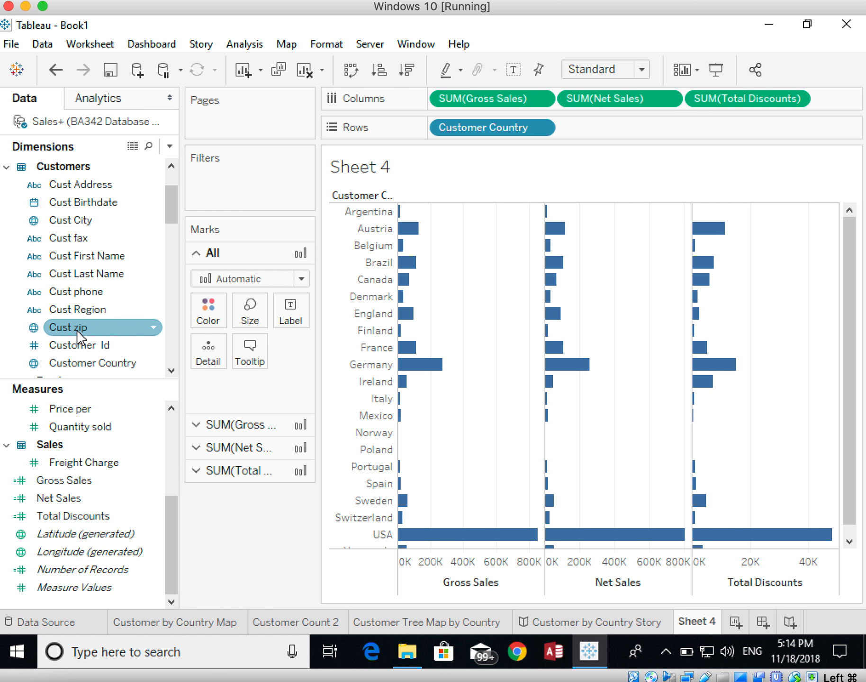
pyautogui.scroll(-1, 79, 303)
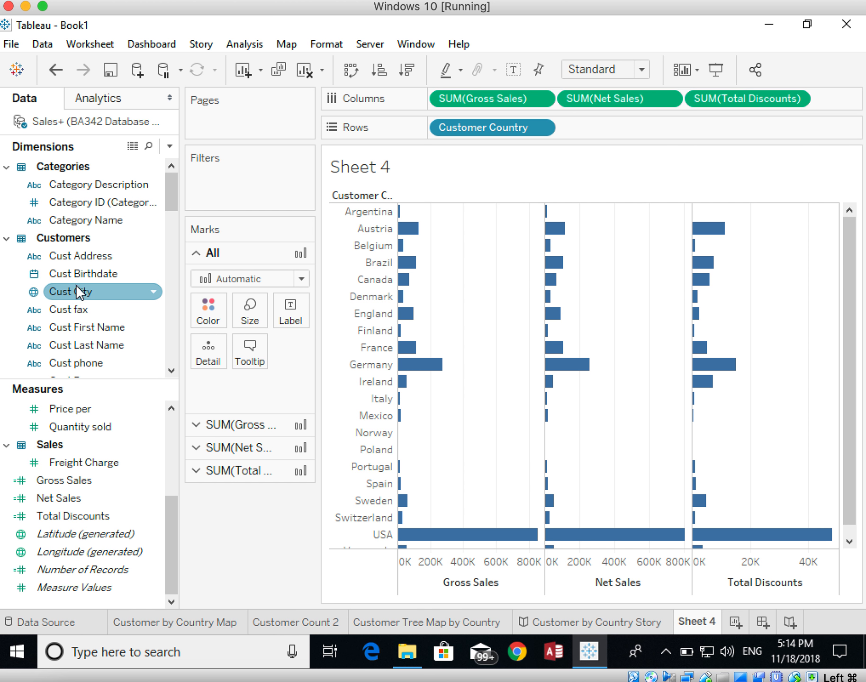
pyautogui.scroll(-9, 78, 292)
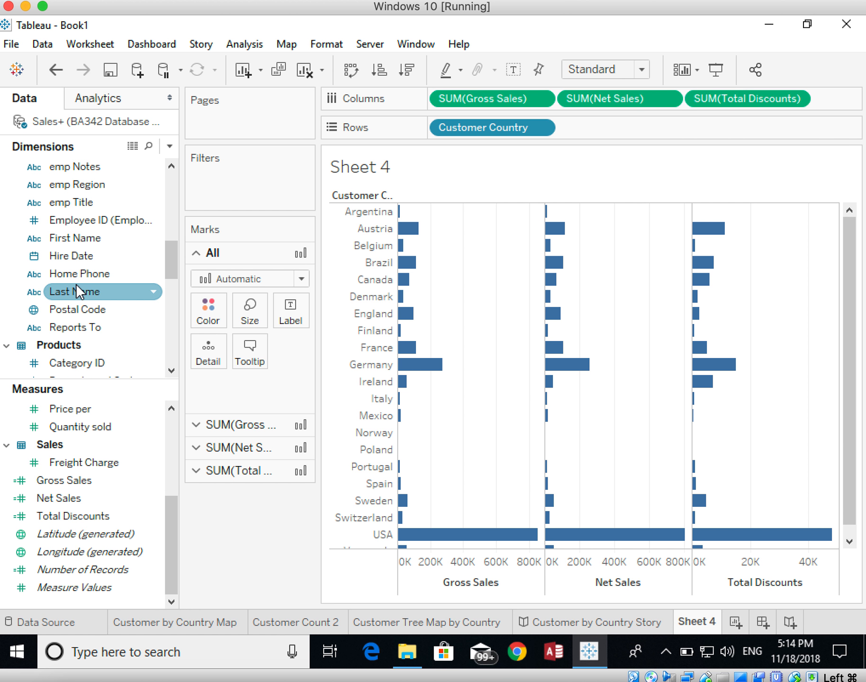
pyautogui.scroll(-3, 79, 292)
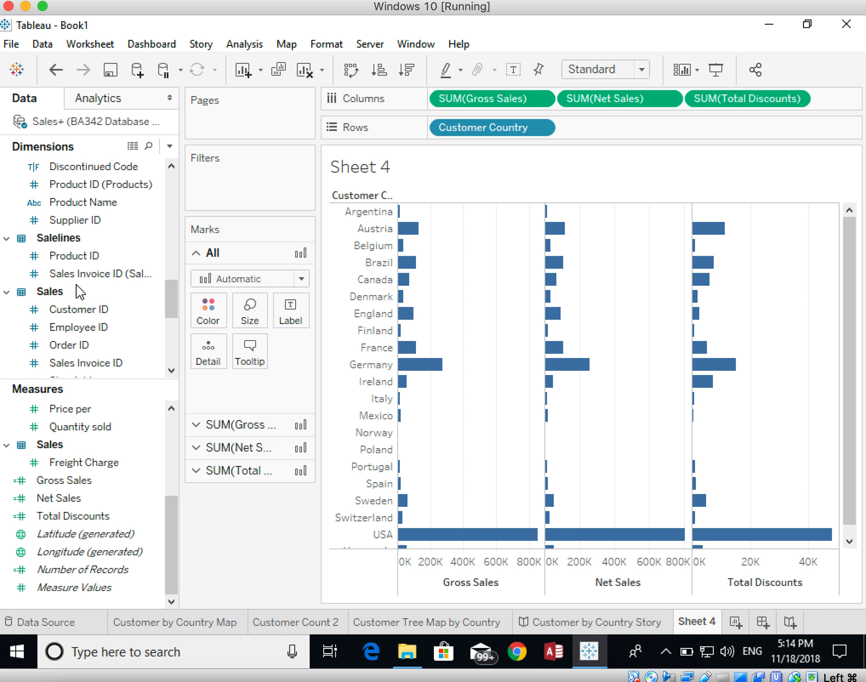
pyautogui.scroll(-2, 79, 292)
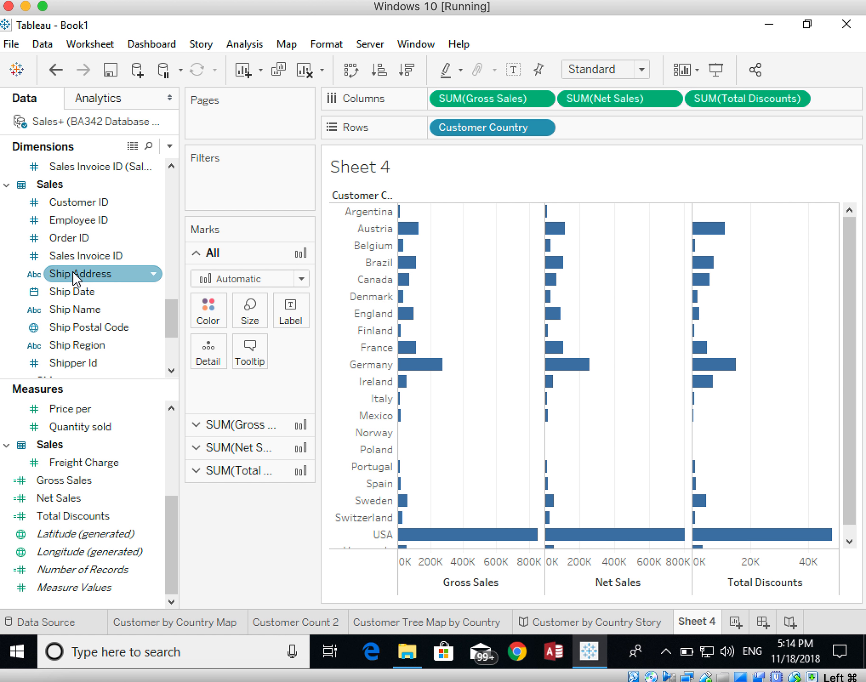
pyautogui.moveTo(64, 262); pyautogui.dragTo(832, 100)
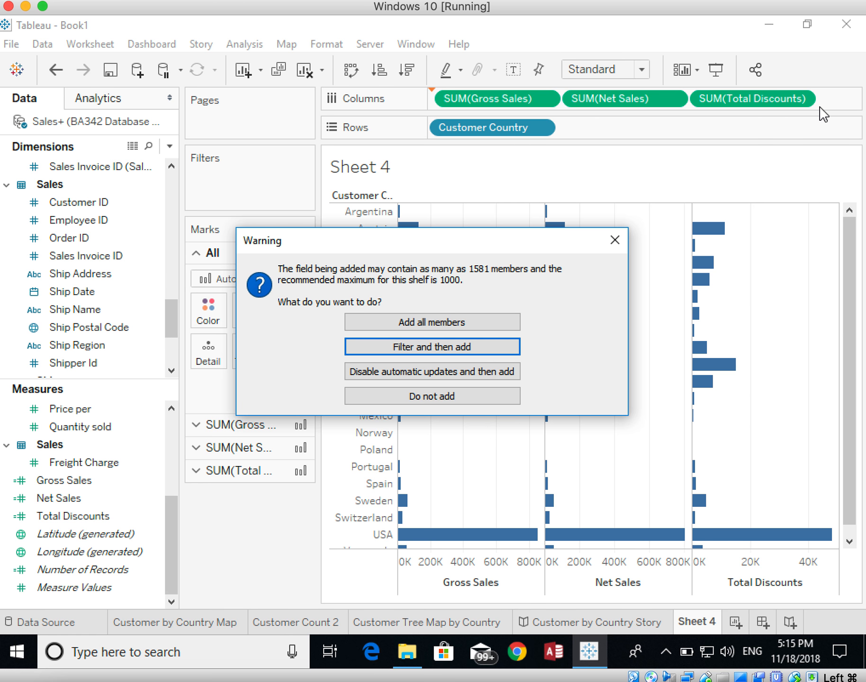
pyautogui.click(429, 323)
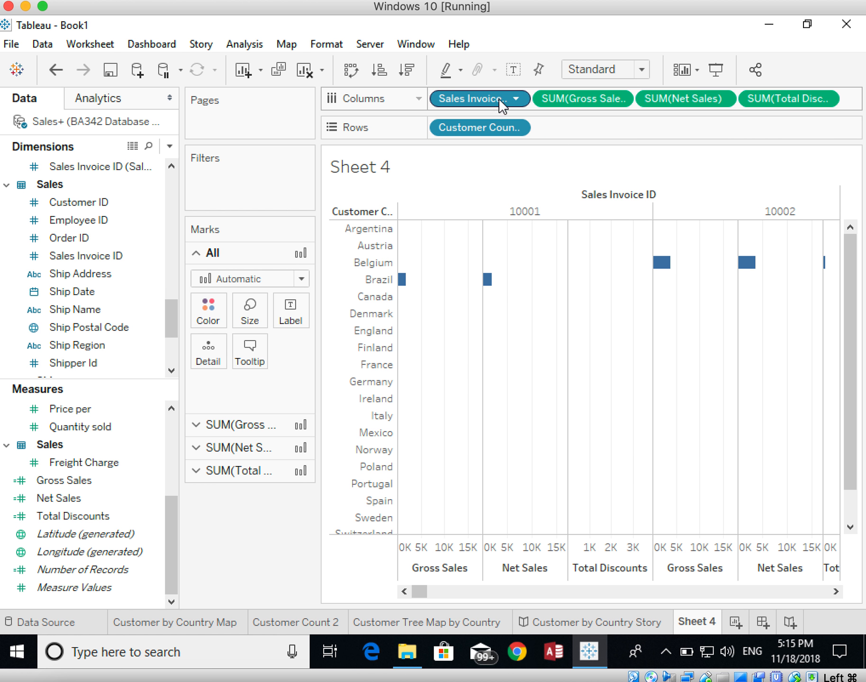
# Step: Convert the Sales Invoice ID field in the columns to a Count (Distinct) measure
pyautogui.click(516, 99)
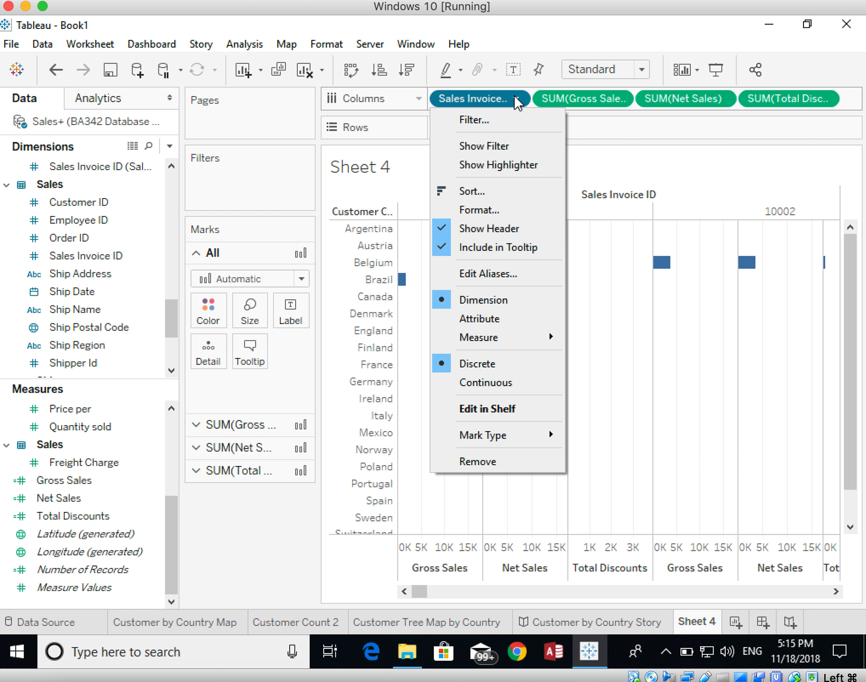
pyautogui.moveTo(495, 339)
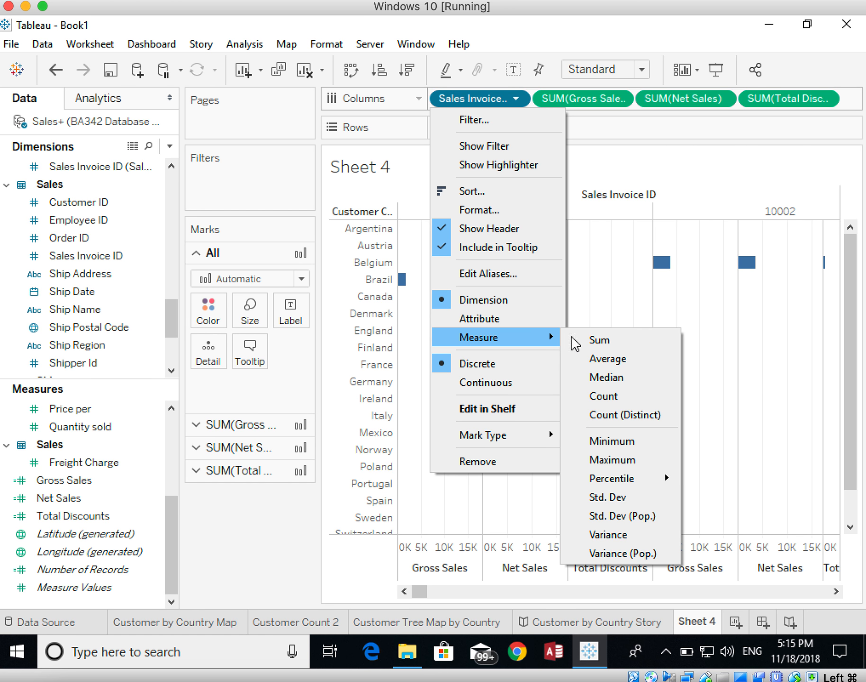
pyautogui.click(605, 416)
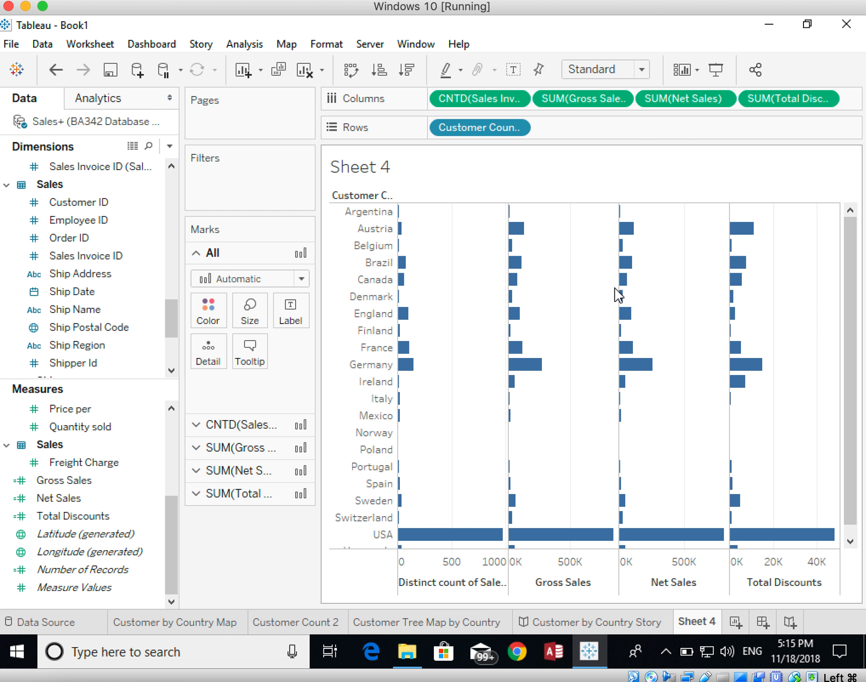
# Step: Use Show Me to turn the bar charts into a text table of the four measures by customer country
pyautogui.click(810, 70)
pyautogui.click(729, 106)
pyautogui.click(811, 69)
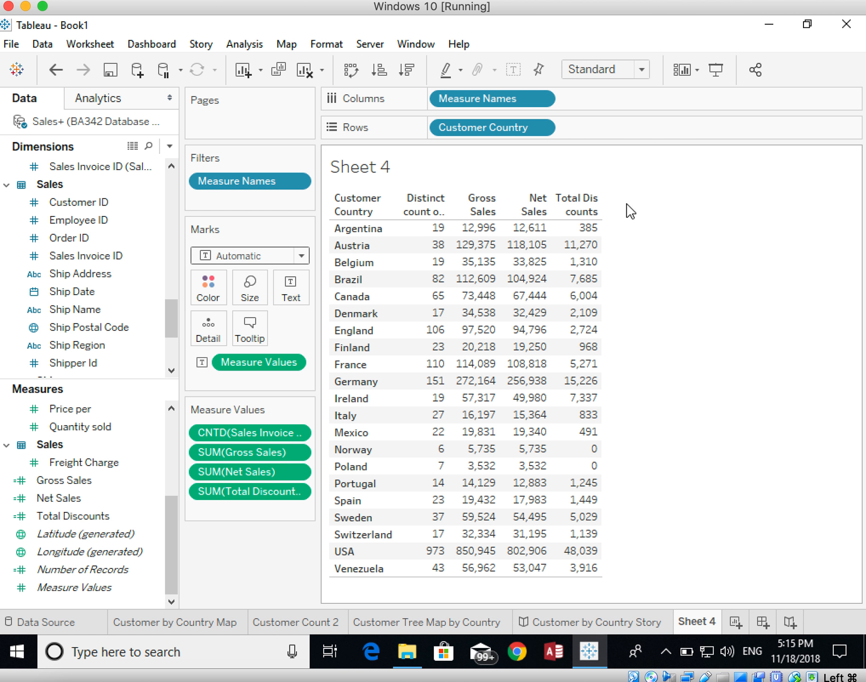
# Step: Resize the text table's measure columns so they are moderately wider and the Gross Sales, Net Sales and Total Discounts headers fit
pyautogui.moveTo(598, 209); pyautogui.dragTo(599, 210)
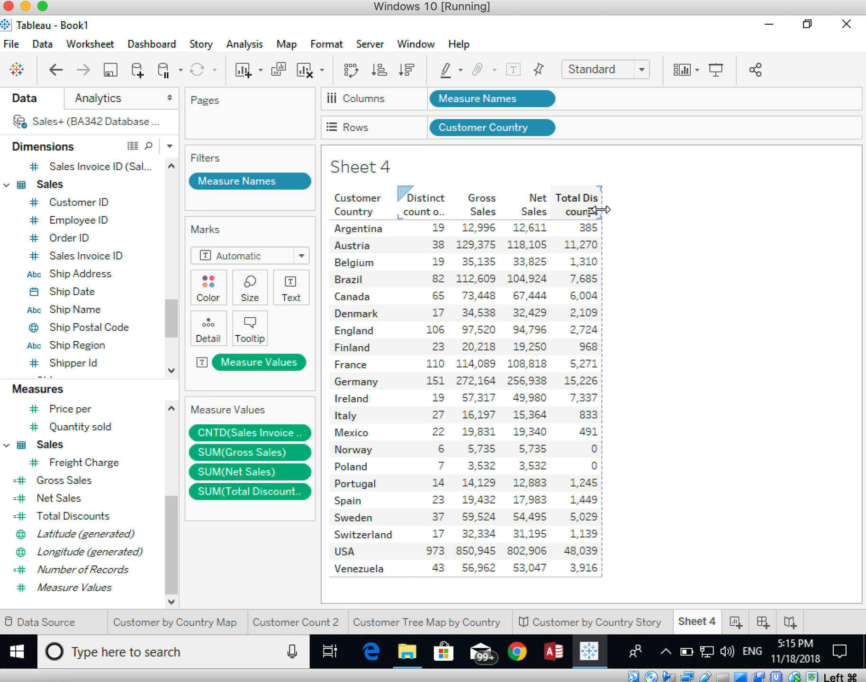
pyautogui.moveTo(599, 209); pyautogui.dragTo(684, 195)
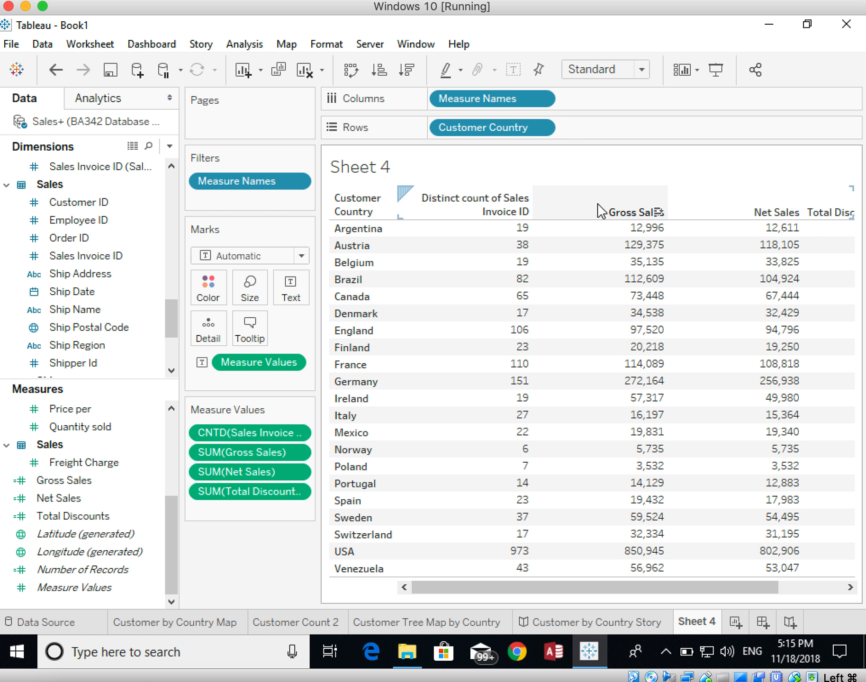
pyautogui.moveTo(532, 204); pyautogui.dragTo(513, 207)
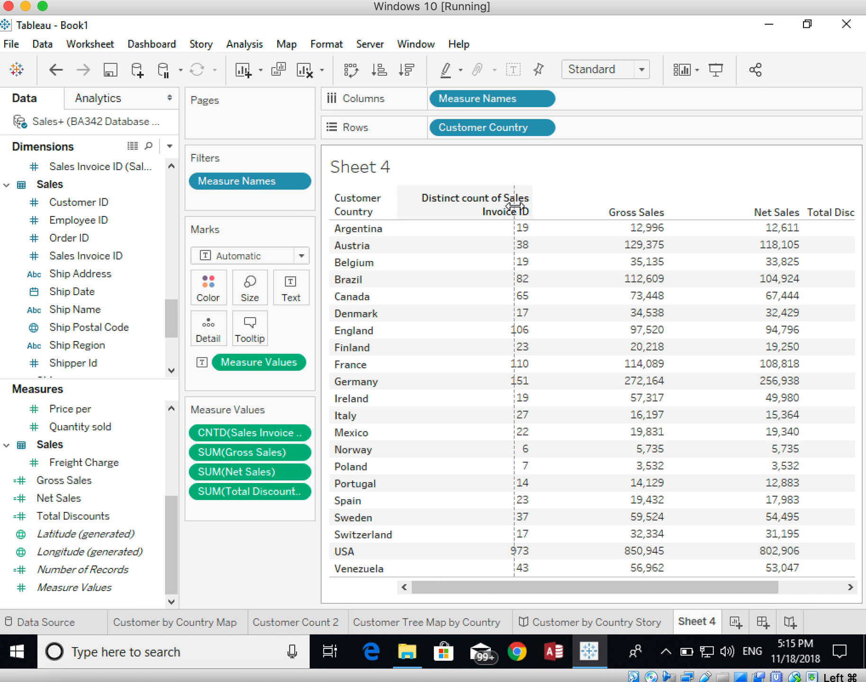
pyautogui.moveTo(514, 207); pyautogui.dragTo(465, 212)
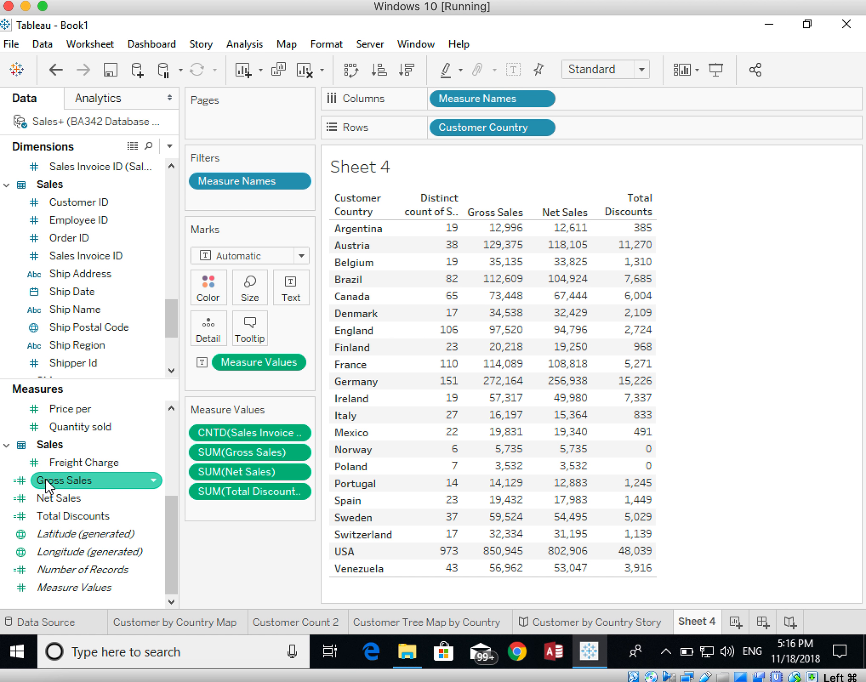
# Step: Set the default number format of Gross Sales to Currency (Standard) with the English (United States) locale
pyautogui.click(154, 481)
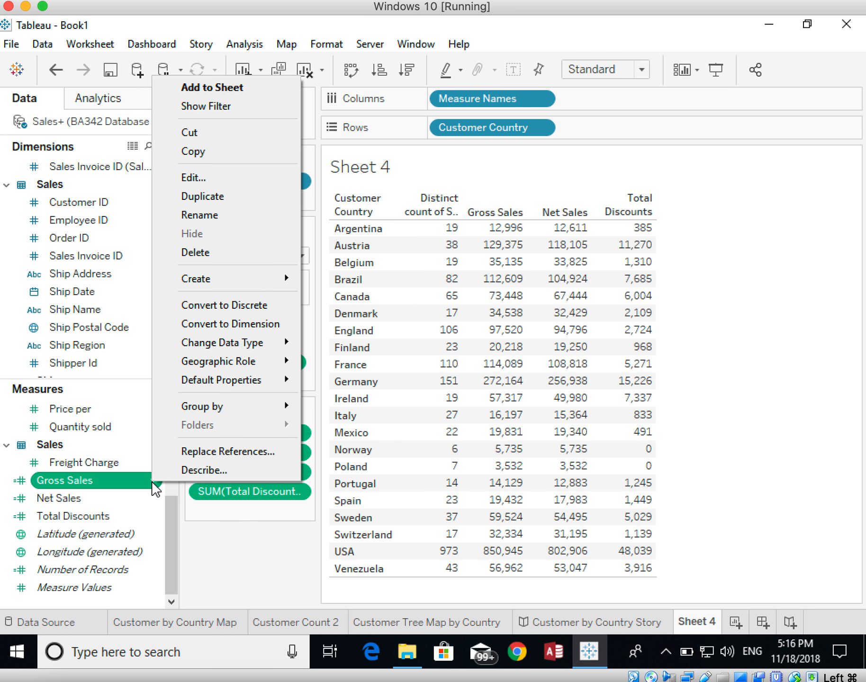
pyautogui.moveTo(246, 386)
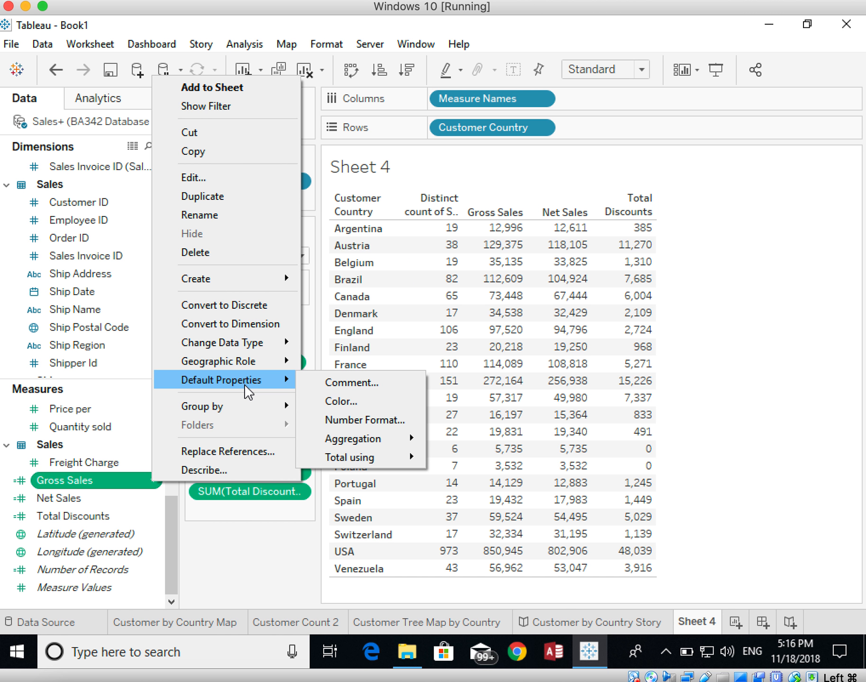
pyautogui.click(346, 420)
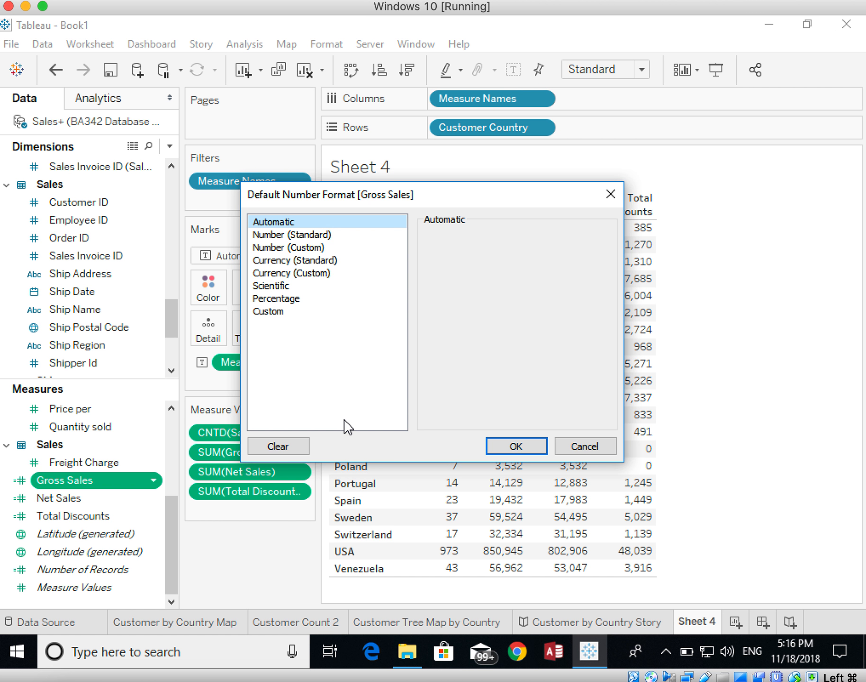
pyautogui.click(281, 261)
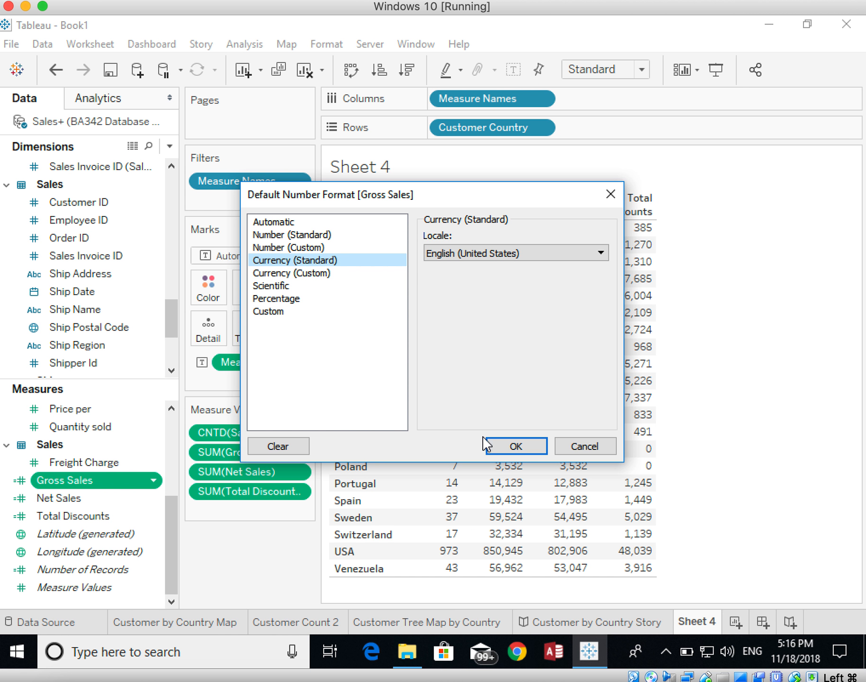
pyautogui.click(495, 445)
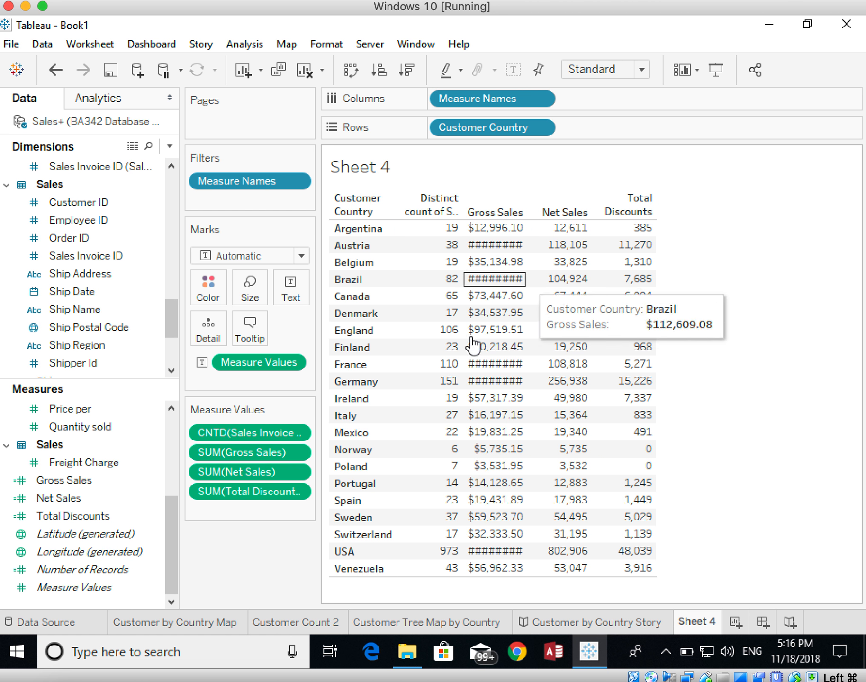
# Step: Set the default number format of Net Sales and Total Discounts together to Currency (Standard), and widen the table columns to fit the amounts
pyautogui.click(57, 494)
pyautogui.keyDown('ctrl'); pyautogui.click(142, 516); pyautogui.keyUp('ctrl')
pyautogui.rightClick(152, 517)
pyautogui.moveTo(192, 471)
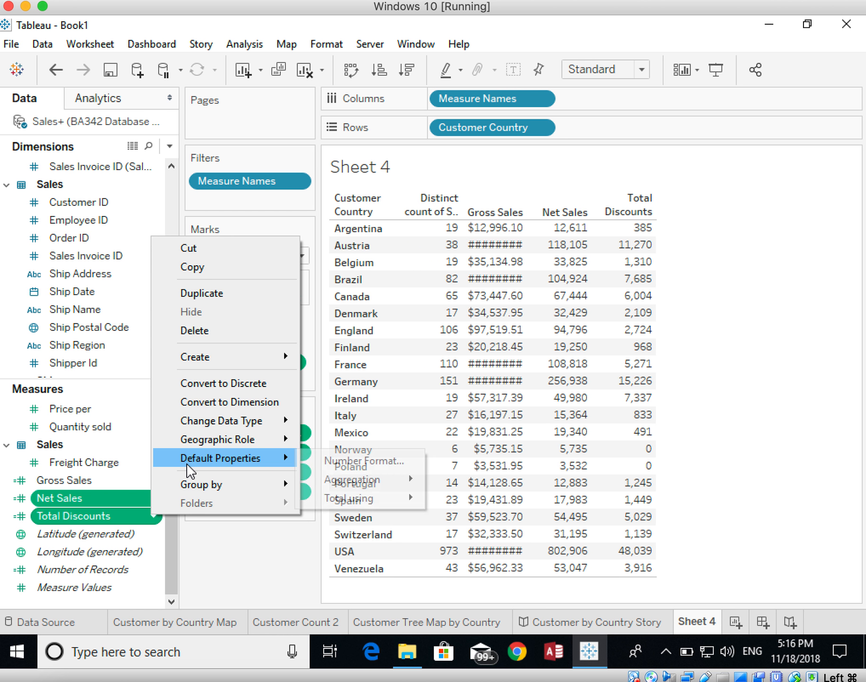
pyautogui.click(336, 466)
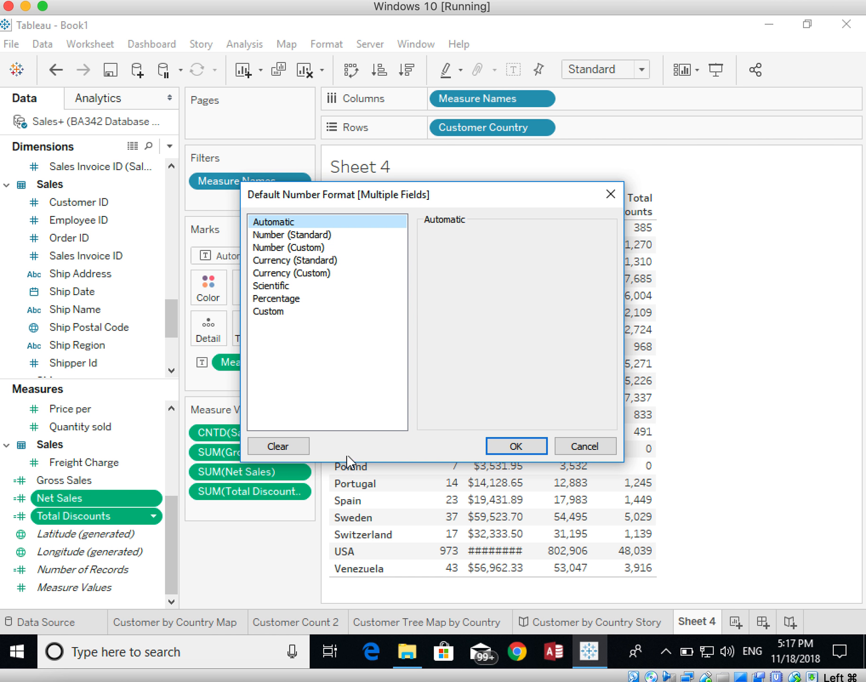
pyautogui.click(304, 264)
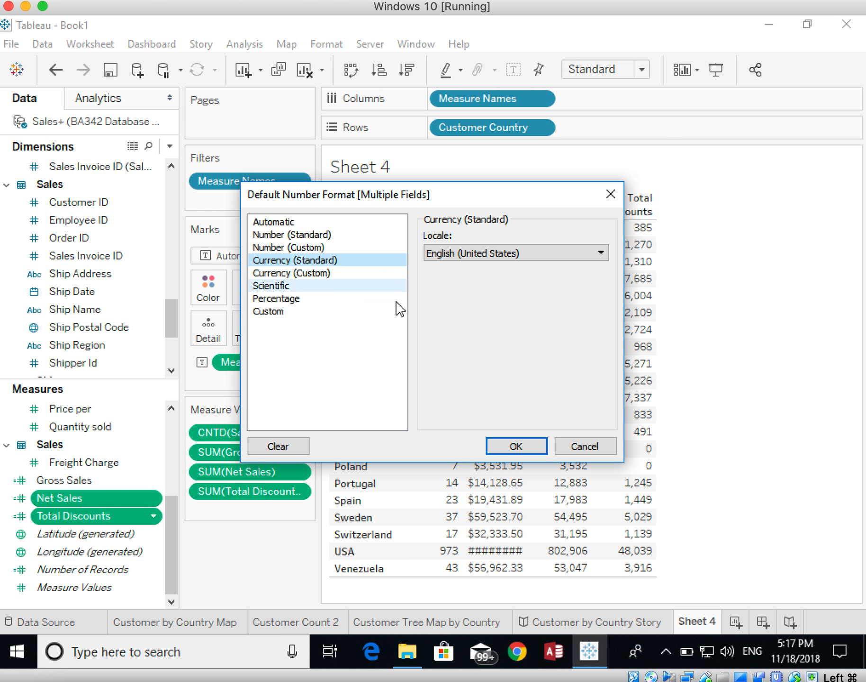
pyautogui.click(516, 446)
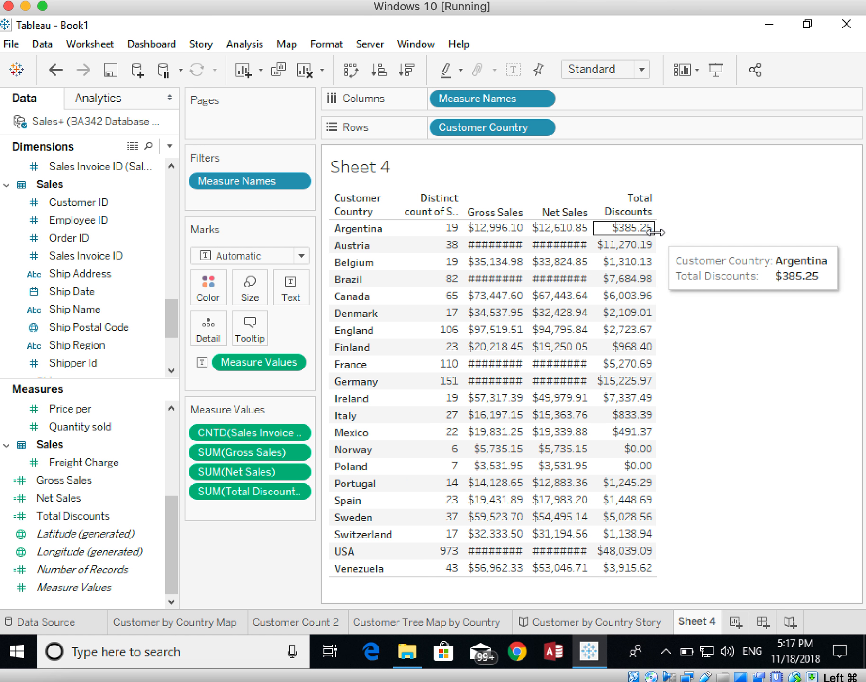
pyautogui.moveTo(655, 232); pyautogui.dragTo(669, 231)
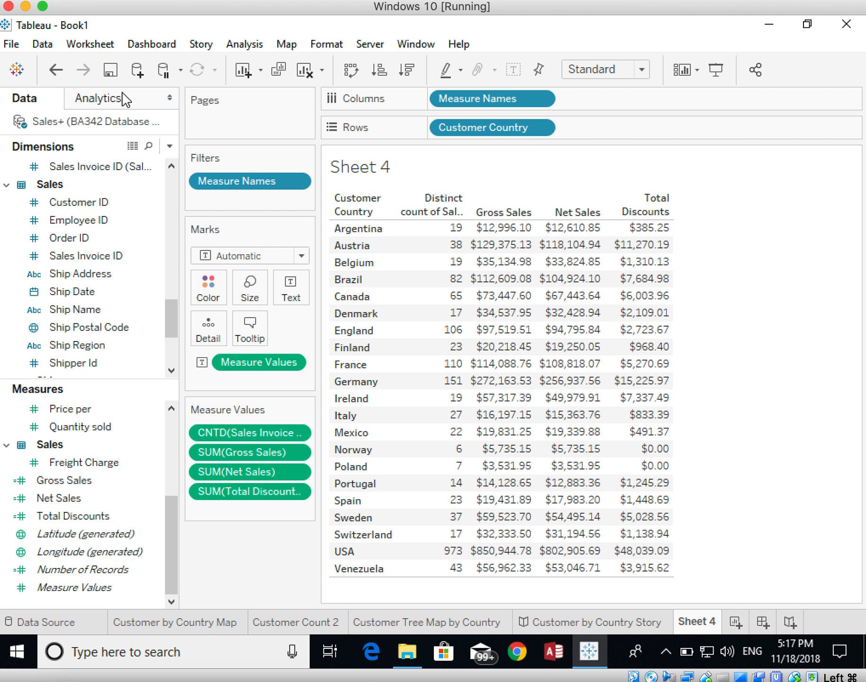
# Step: Show column grand totals in the table and widen its measure columns so the totals fit
pyautogui.click(109, 101)
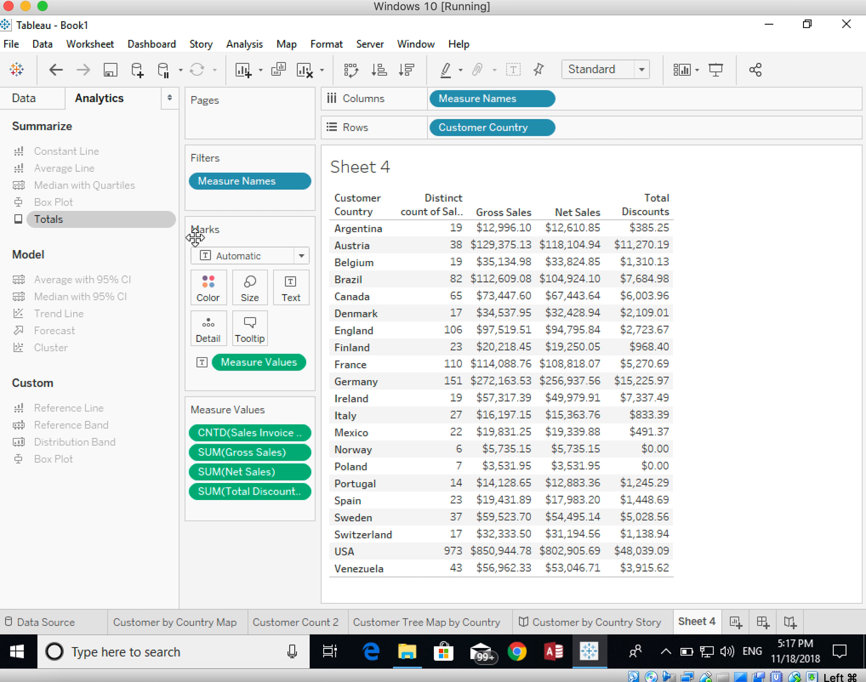
pyautogui.click(48, 105)
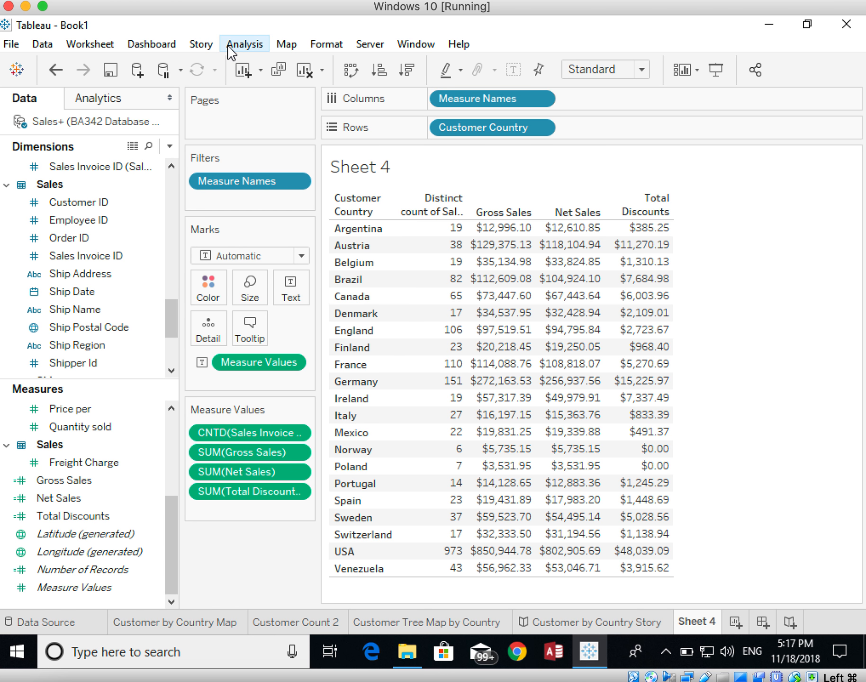
pyautogui.click(243, 45)
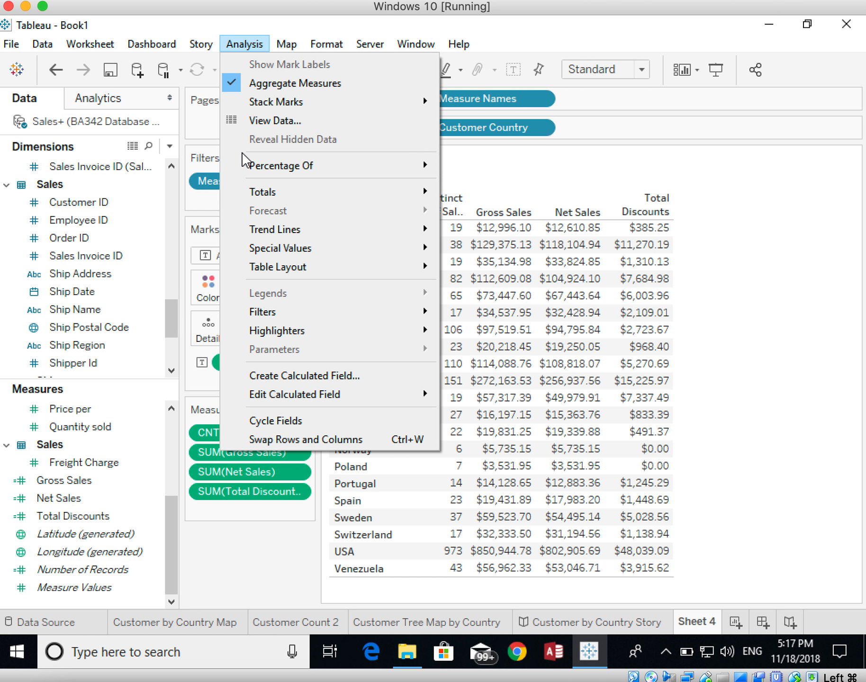
pyautogui.moveTo(243, 194)
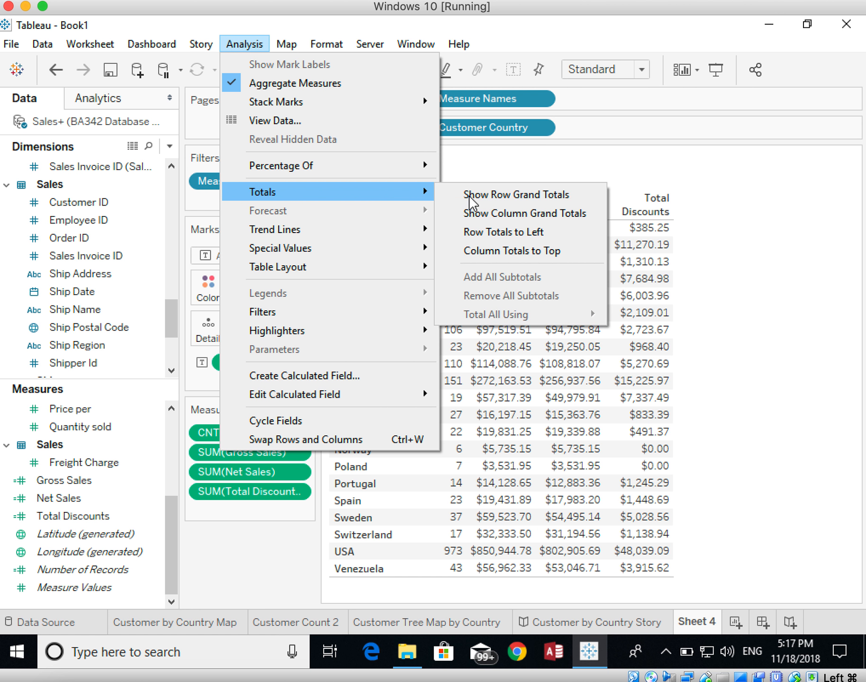
pyautogui.click(523, 217)
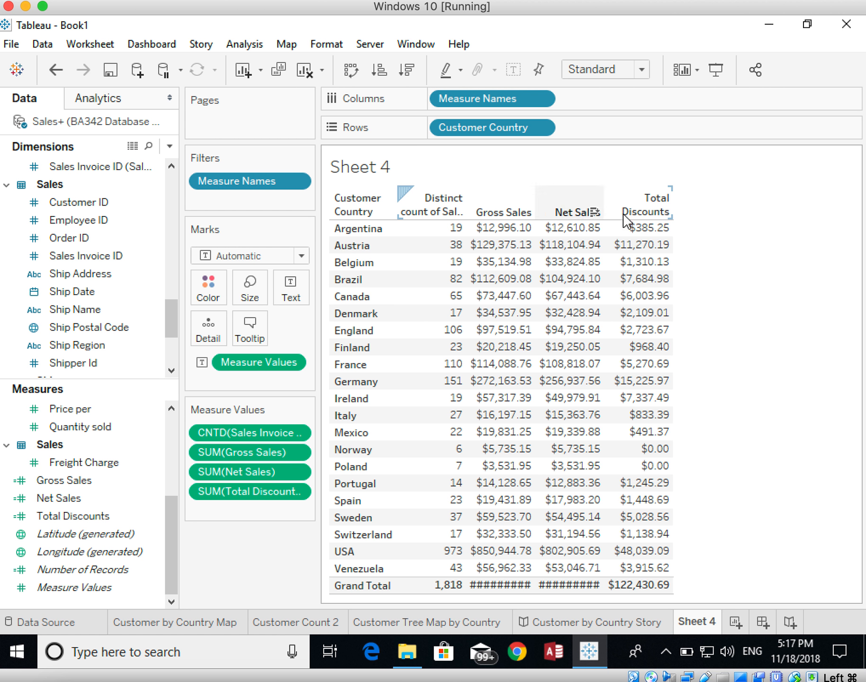
pyautogui.moveTo(603, 217); pyautogui.dragTo(621, 220)
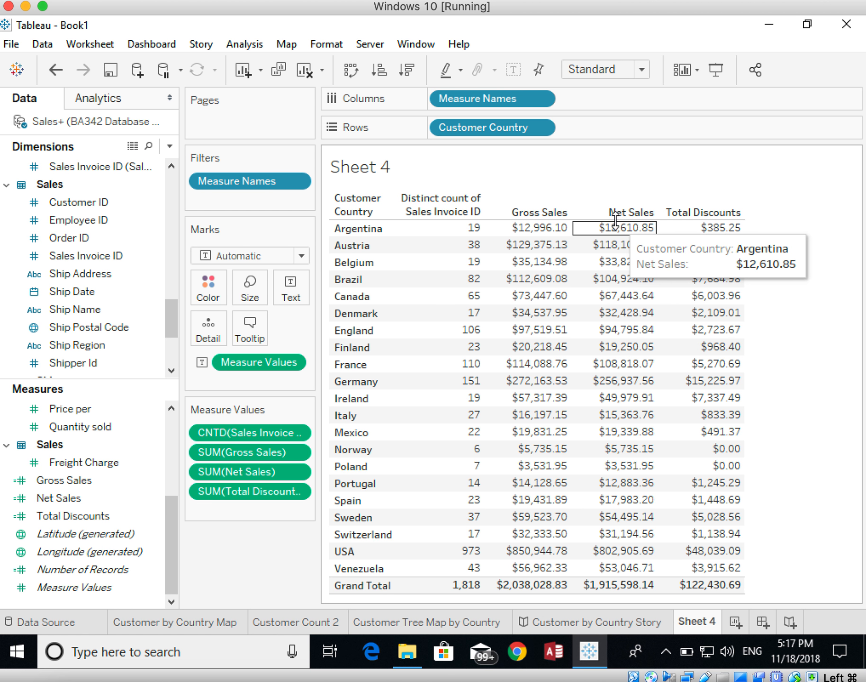
pyautogui.moveTo(480, 232)
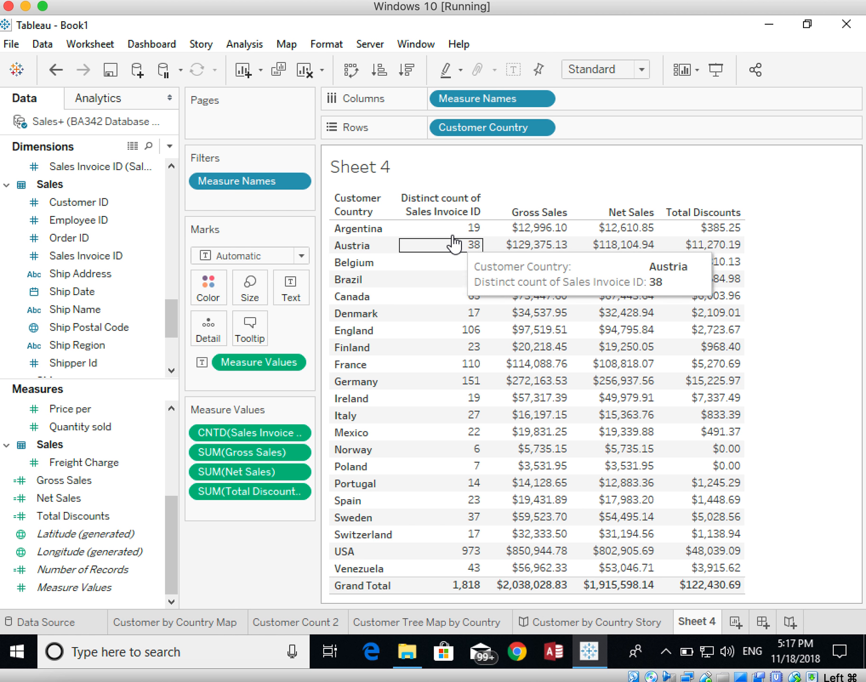
# Step: Set the alias of the Distinct count of Sales Invoice ID column header to Number of Sales
pyautogui.rightClick(432, 211)
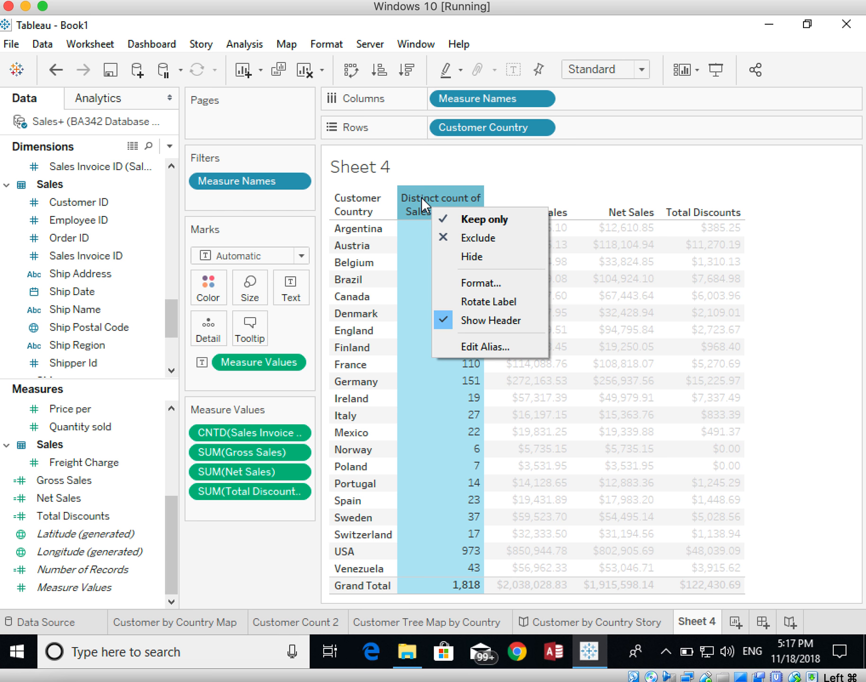
pyautogui.rightClick(420, 197)
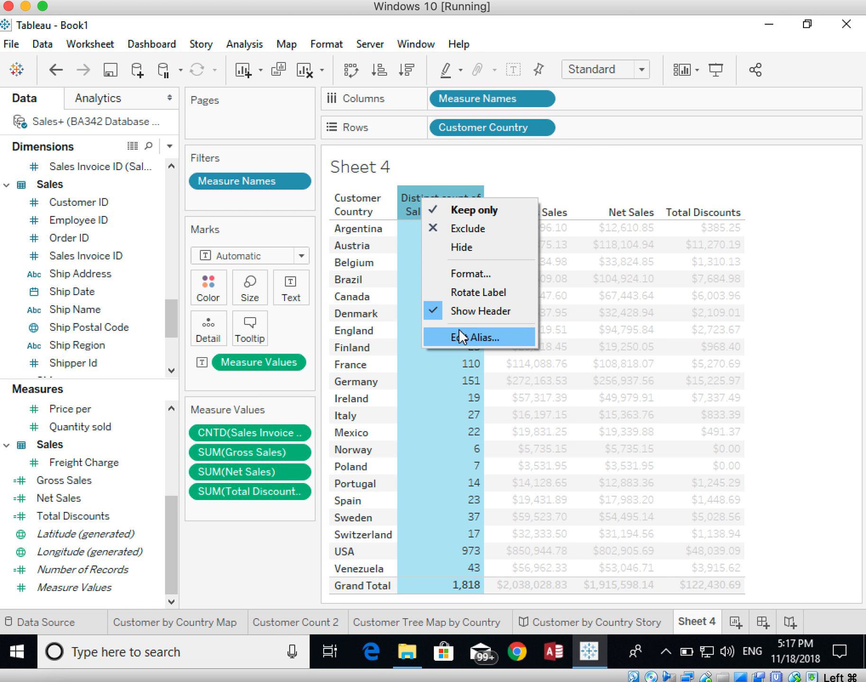
pyautogui.click(460, 336)
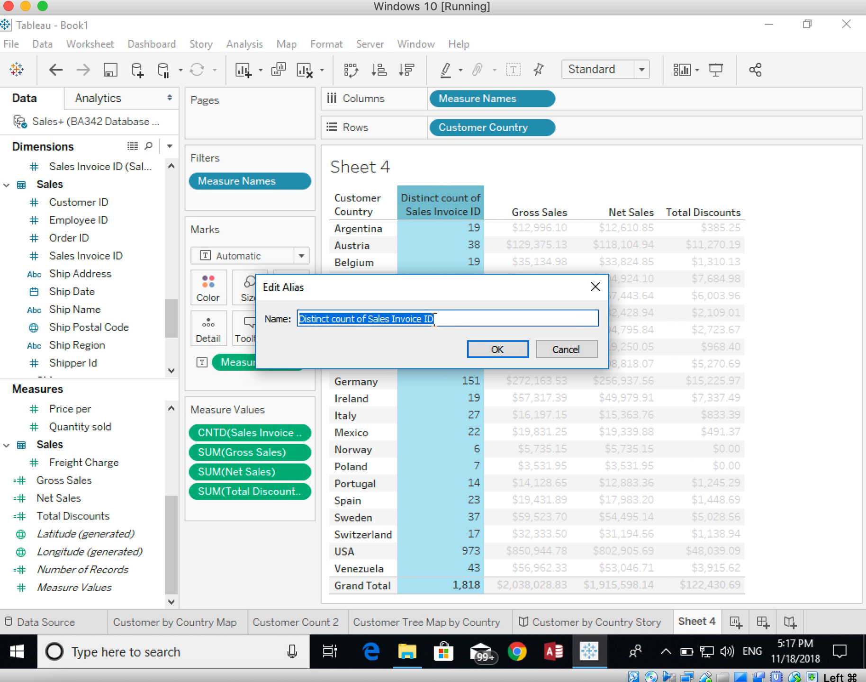
pyautogui.moveTo(440, 320); pyautogui.dragTo(287, 324)
pyautogui.write('MNum')
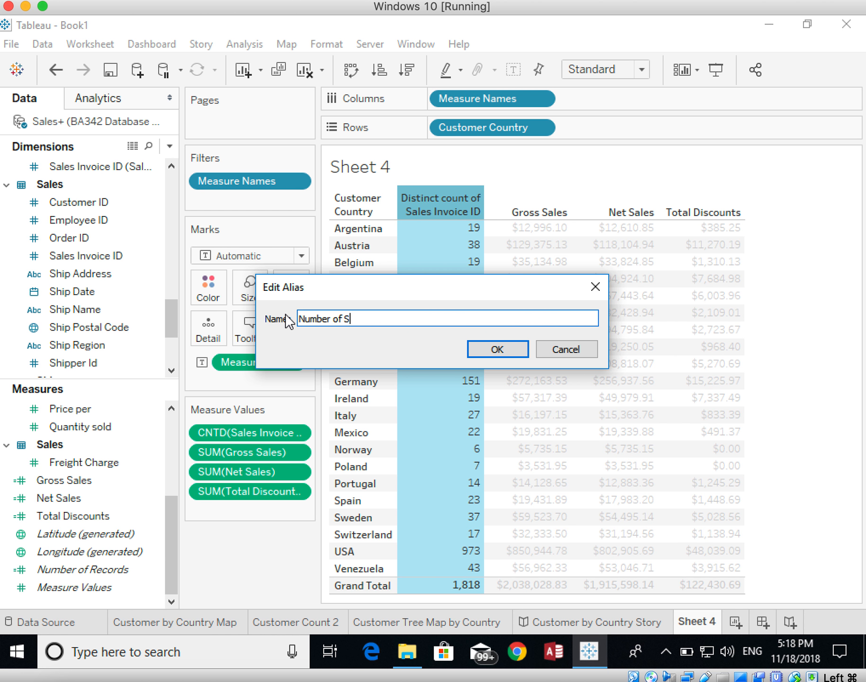
pyautogui.click(481, 350)
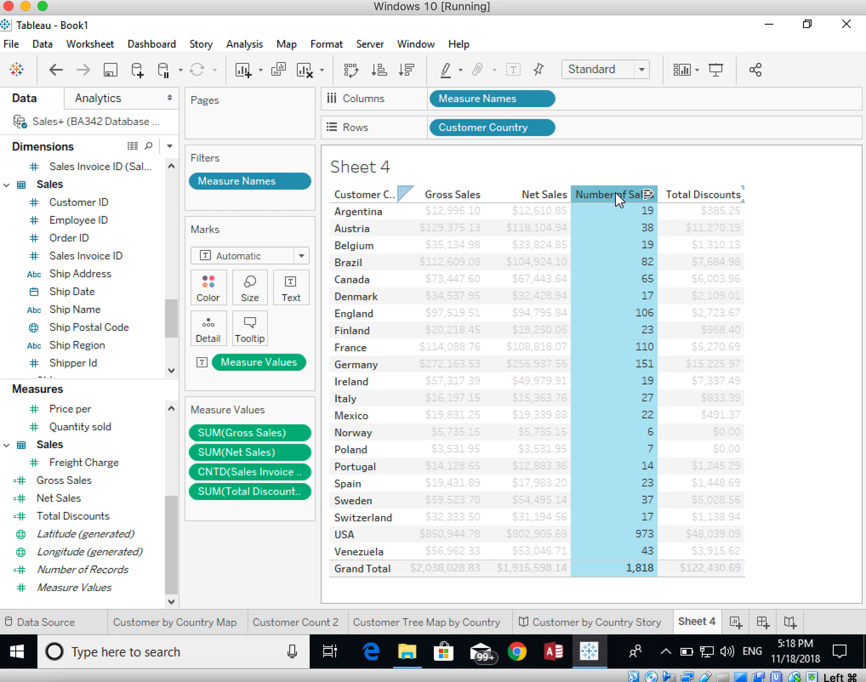
# Step: Move the Number of Sales column ahead of Gross Sales, and widen the Customer Country column so its header fits
pyautogui.moveTo(615, 191); pyautogui.dragTo(418, 195)
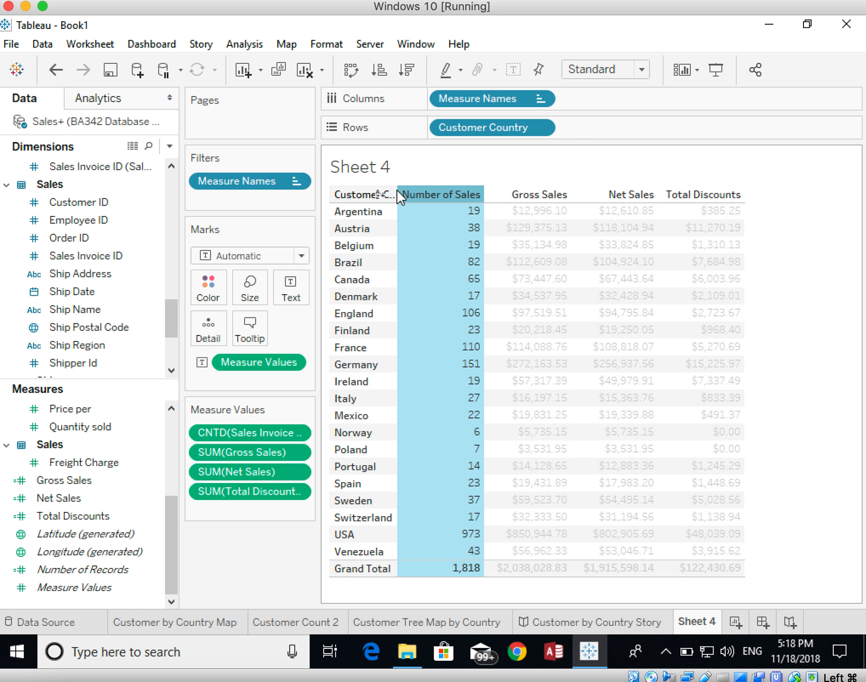
pyautogui.click(394, 217)
pyautogui.moveTo(396, 214); pyautogui.dragTo(429, 214)
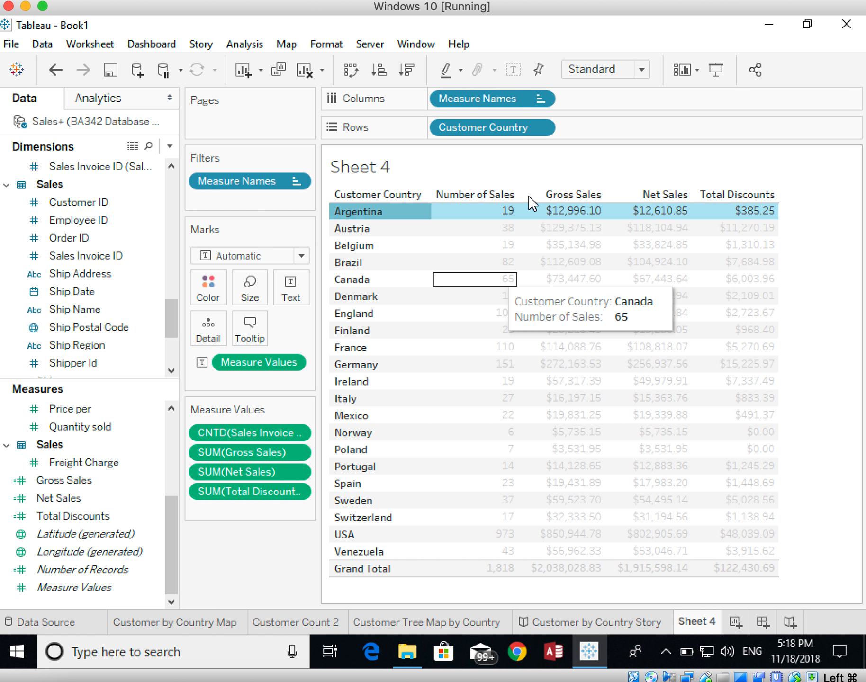
pyautogui.click(824, 385)
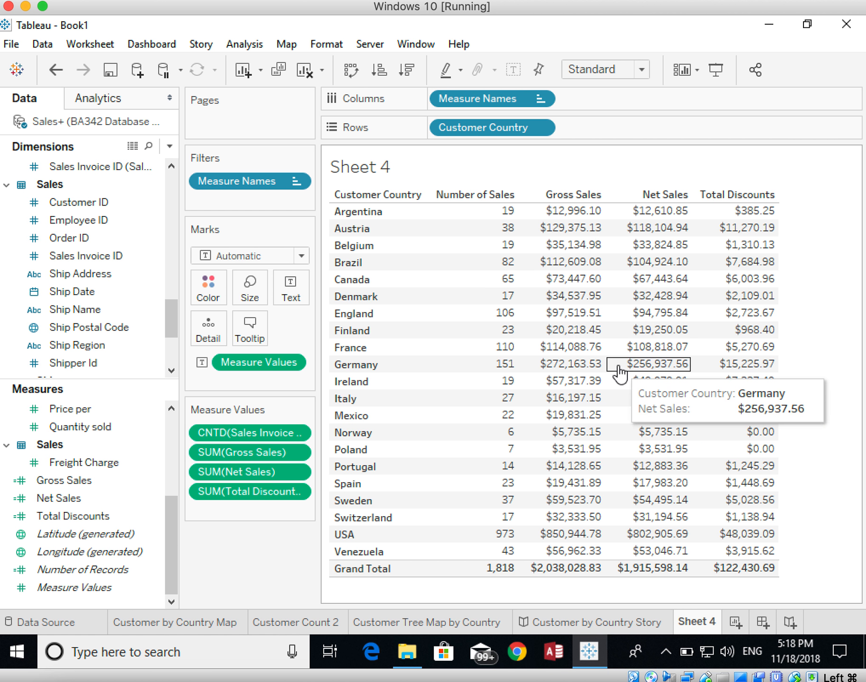
# Step: Rename the Sheet 4 worksheet as "Measurments by Country"
pyautogui.rightClick(689, 626)
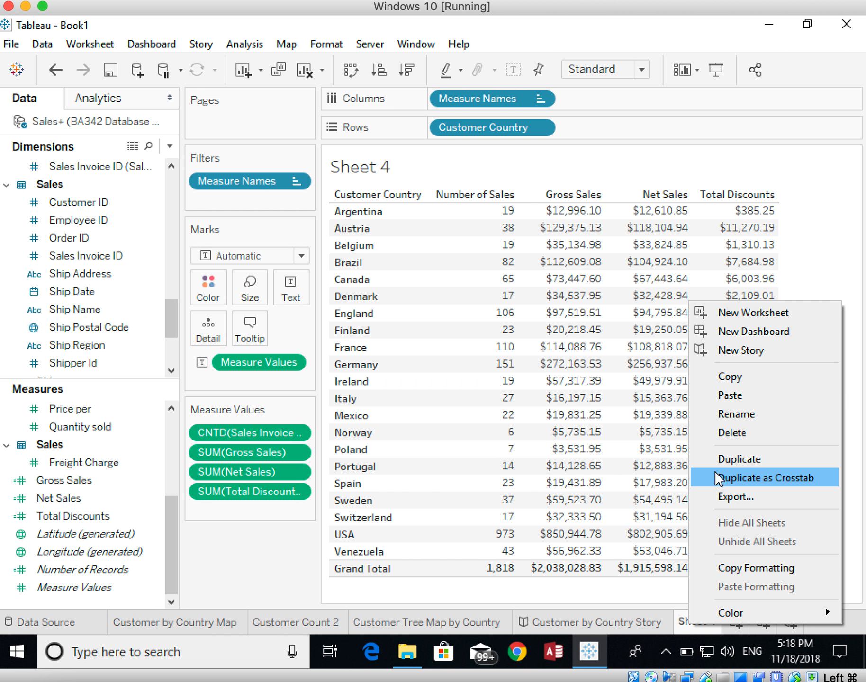
pyautogui.click(724, 413)
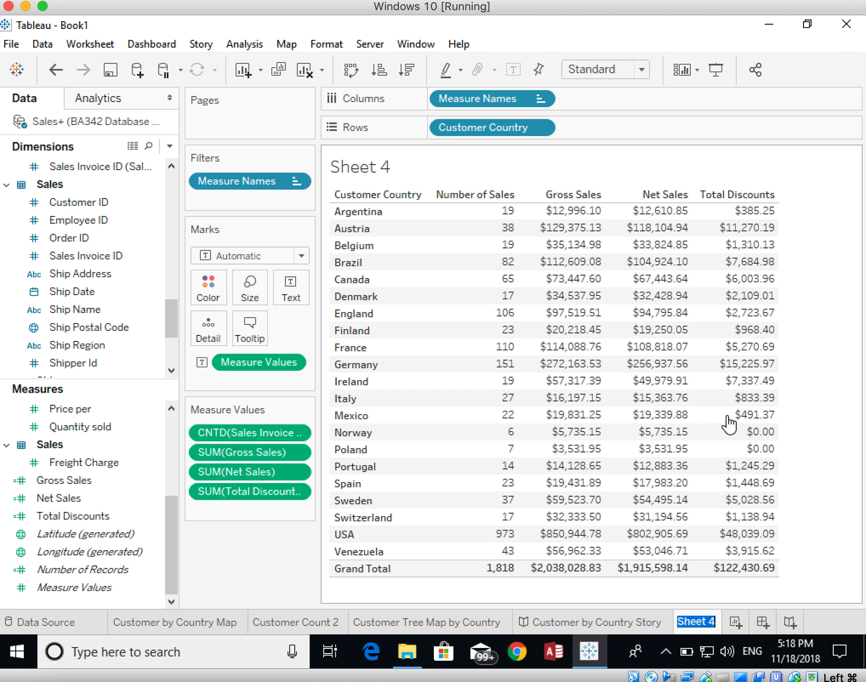
pyautogui.write('Meas')
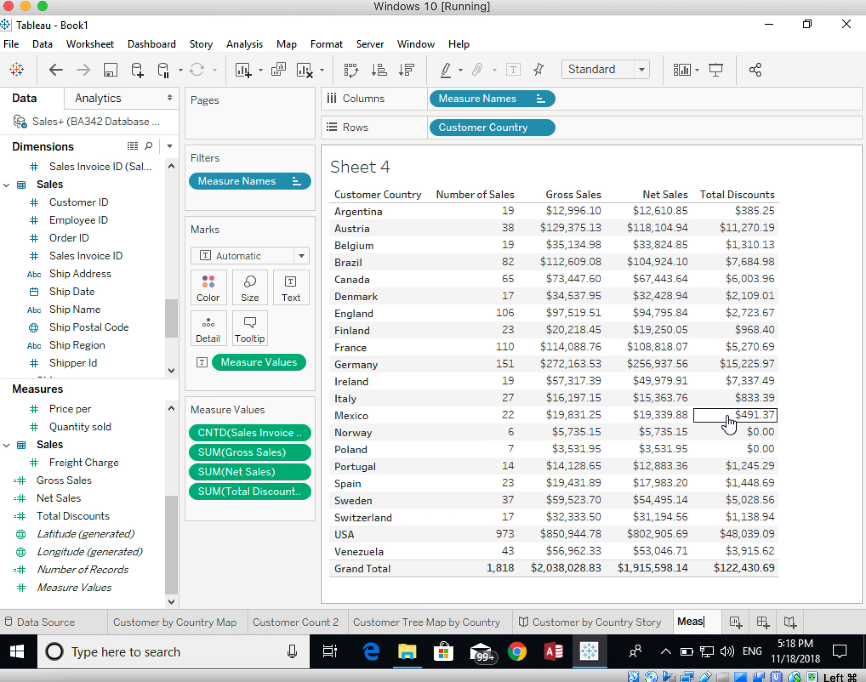
pyautogui.write('urments by ')
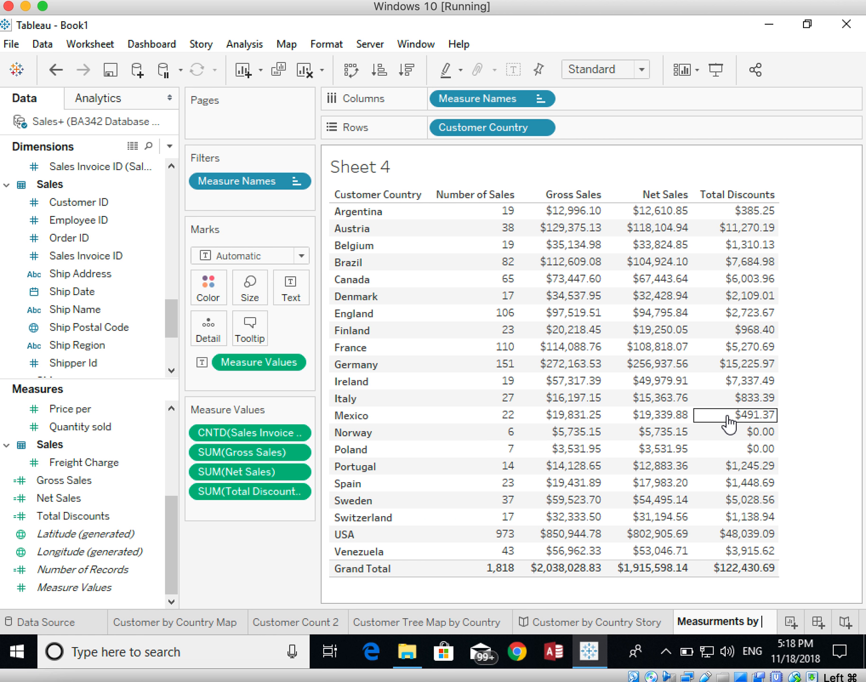
pyautogui.write('Count')
pyautogui.write('ry')
pyautogui.press('Return')
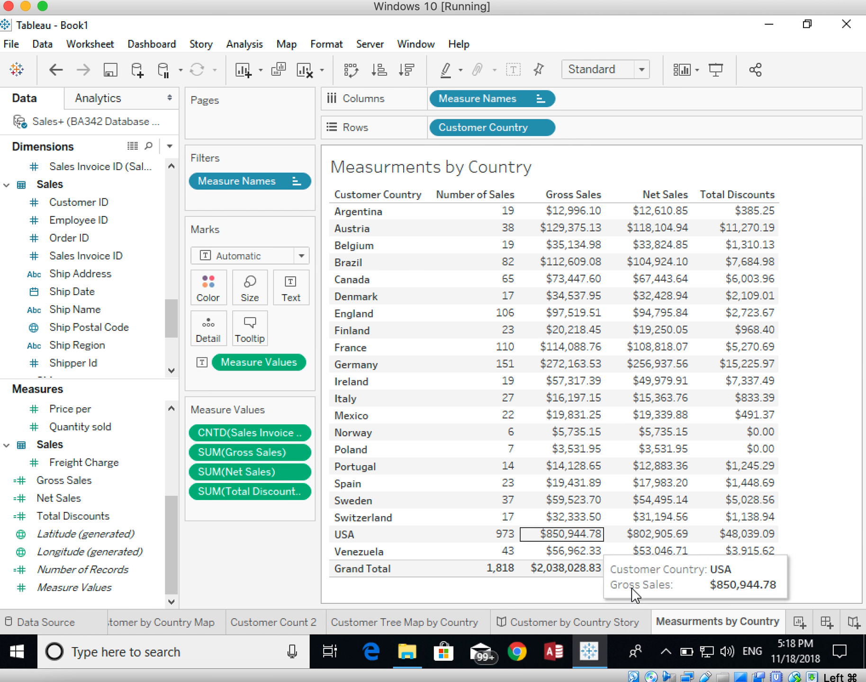
# Step: Correct the spelling of the worksheet name to "Measurements by Country"
pyautogui.rightClick(698, 627)
pyautogui.click(730, 413)
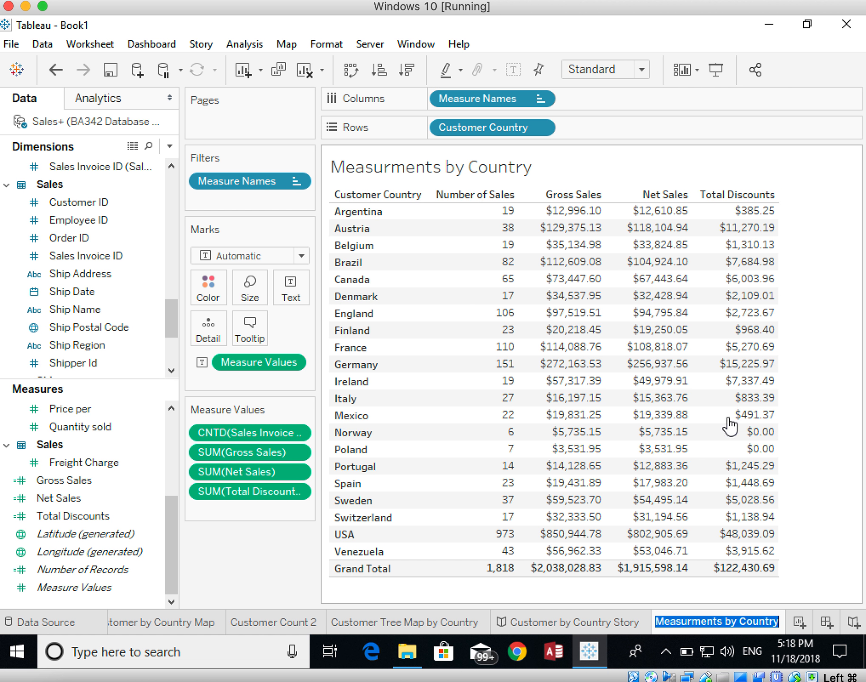
pyautogui.click(692, 624)
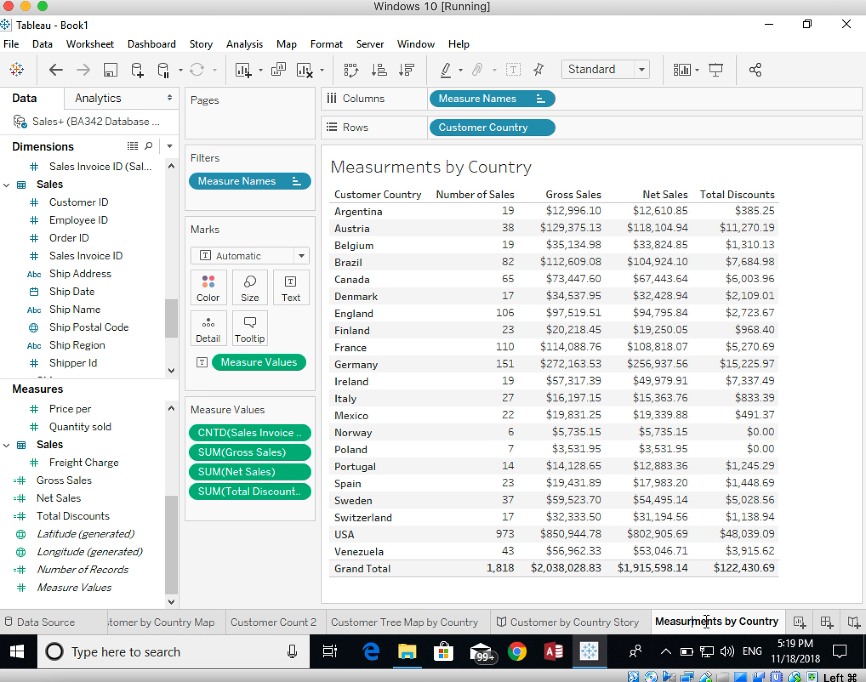
pyautogui.write('e')
pyautogui.press('Return')
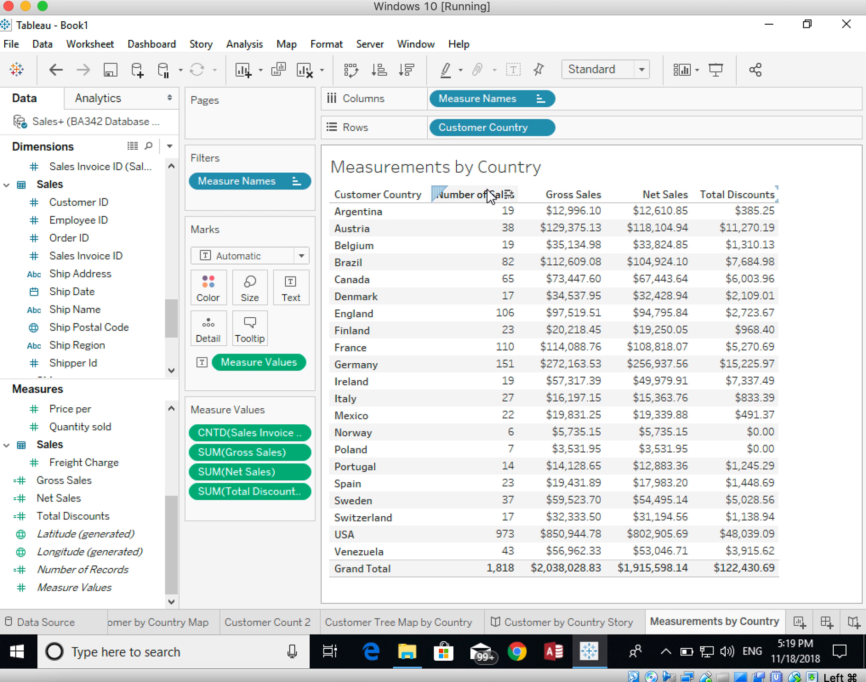
# Step: Sort the countries by Number of Sales in descending order, and return them to ascending alphabetical order by Customer Country
pyautogui.moveTo(507, 192)
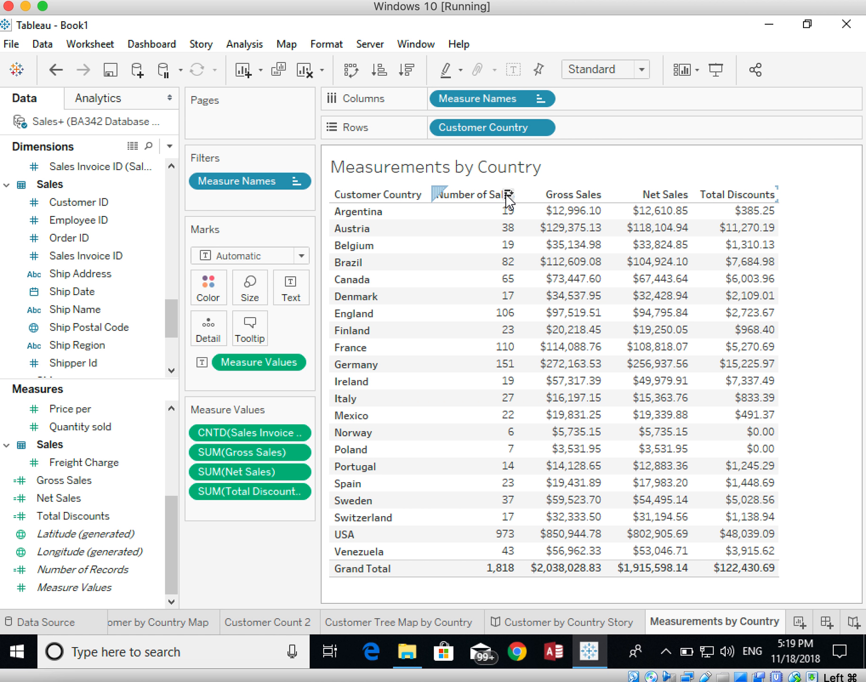
pyautogui.click(507, 194)
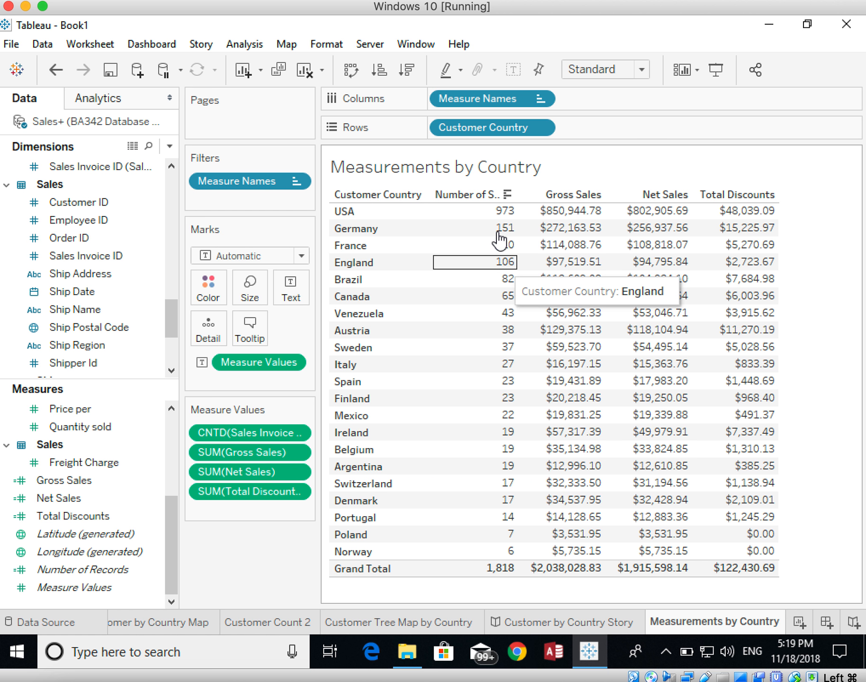
pyautogui.click(414, 195)
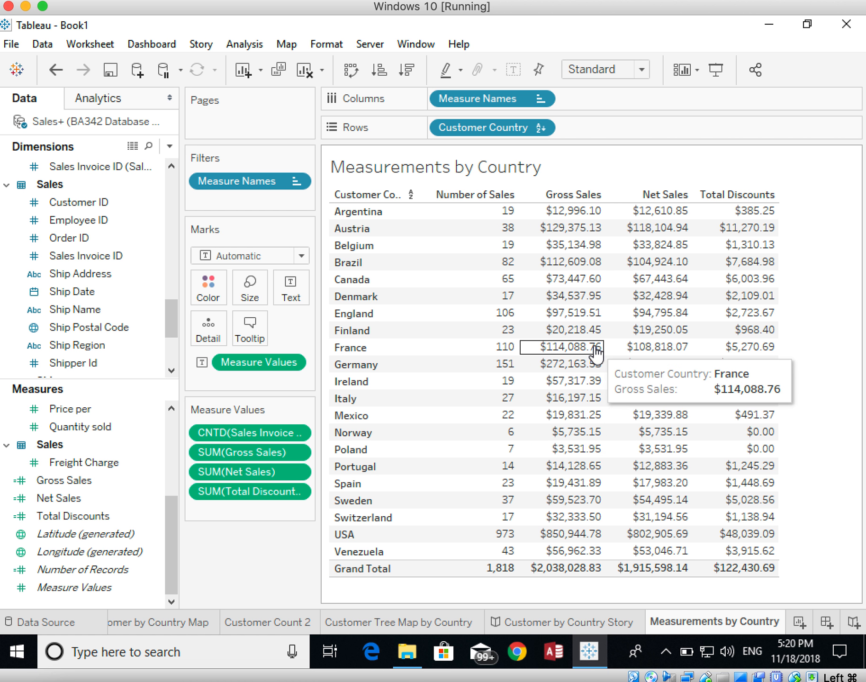
pyautogui.moveTo(487, 408)
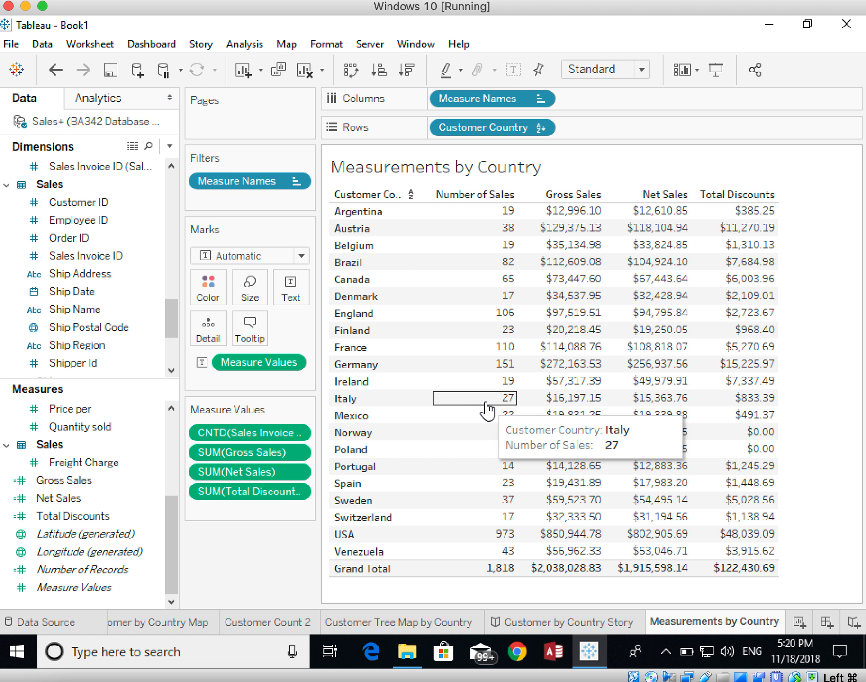